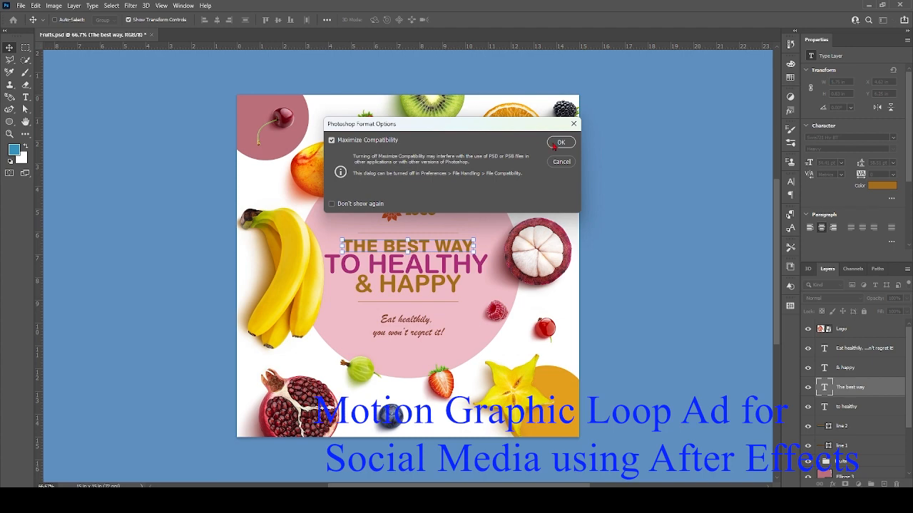
Step: Save the PSD with Maximize Compatibility, switch to After Effects and import Fruits.psd as a composition with Editable Layer Styles
{"action": "left_click", "coordinate": [561, 142]}
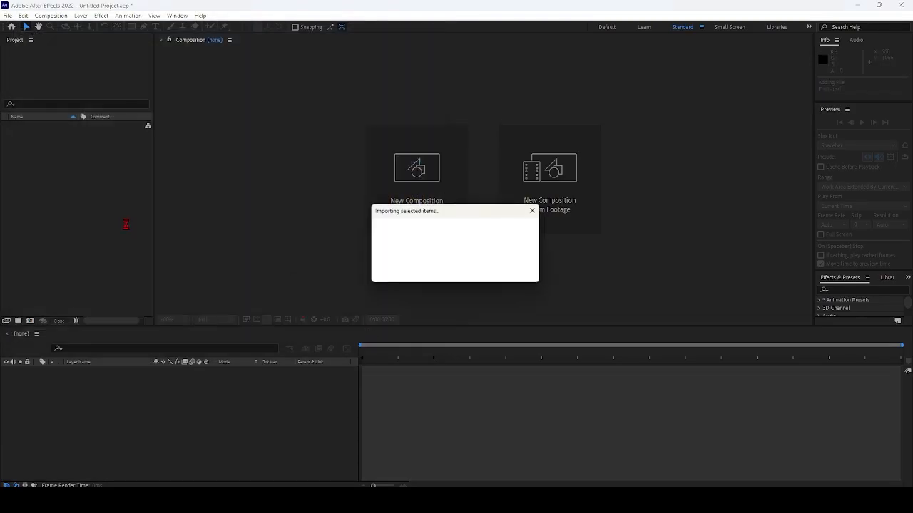
{"action": "left_click", "coordinate": [439, 230]}
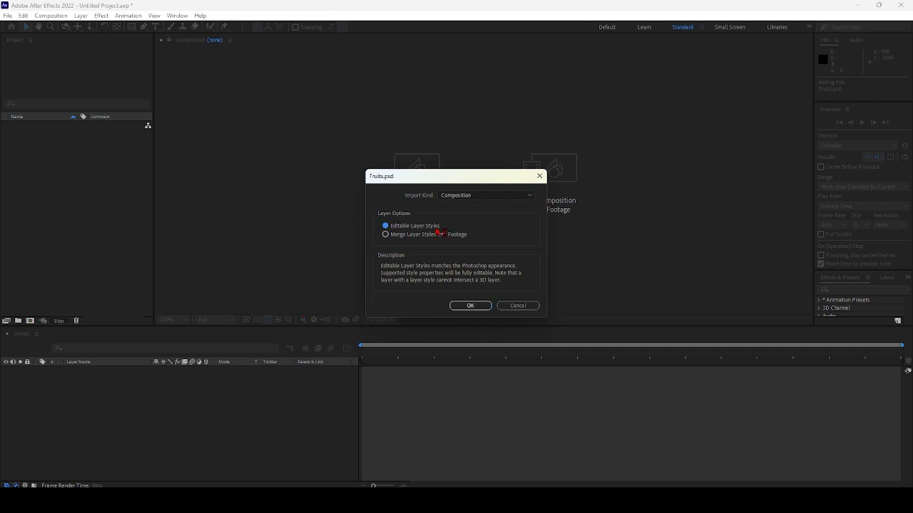
{"action": "left_click", "coordinate": [467, 307]}
Step: Create a new composition from the Fruits composition and open its nested composition down to the individual fruit layers
{"action": "left_click_drag", "start_coordinate": [43, 134], "coordinate": [30, 321]}
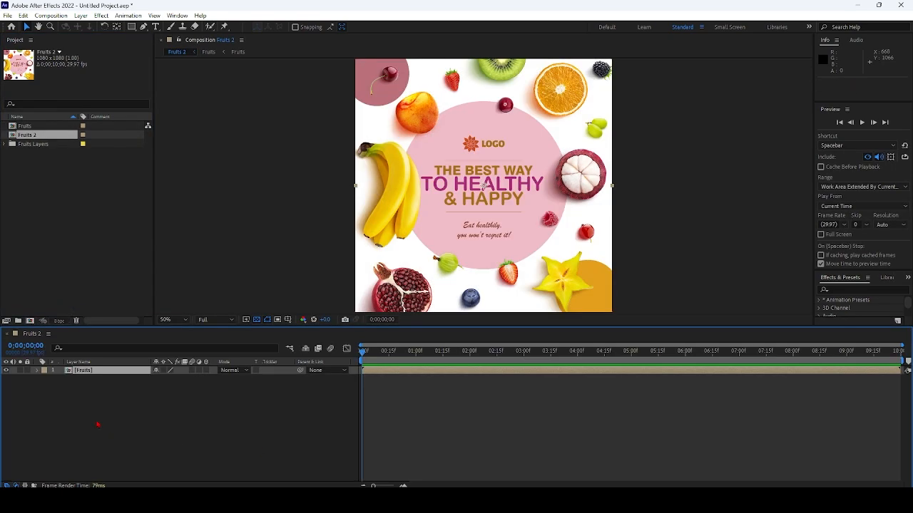
{"action": "double_click", "coordinate": [108, 372]}
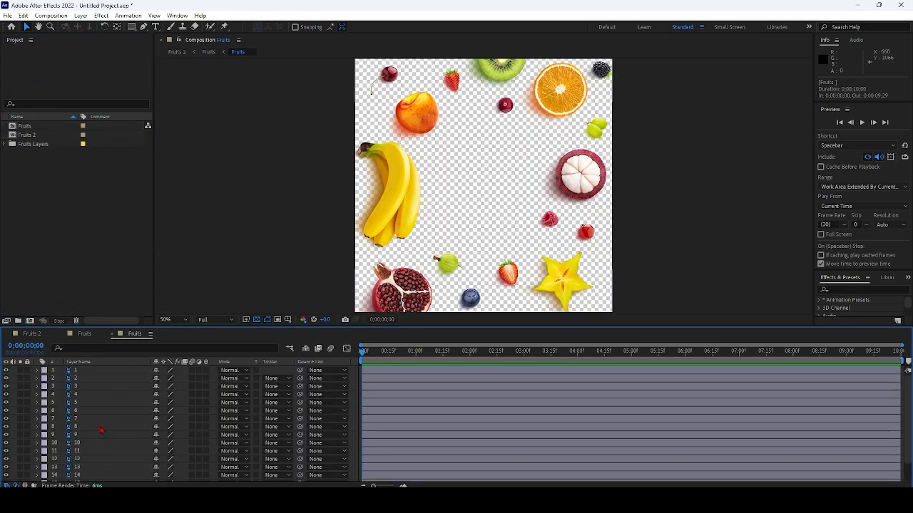
Step: Add a Scale keyframe to all the fruit layers at the 1-second mark, keeping them at 100%
{"action": "left_click", "coordinate": [96, 372]}
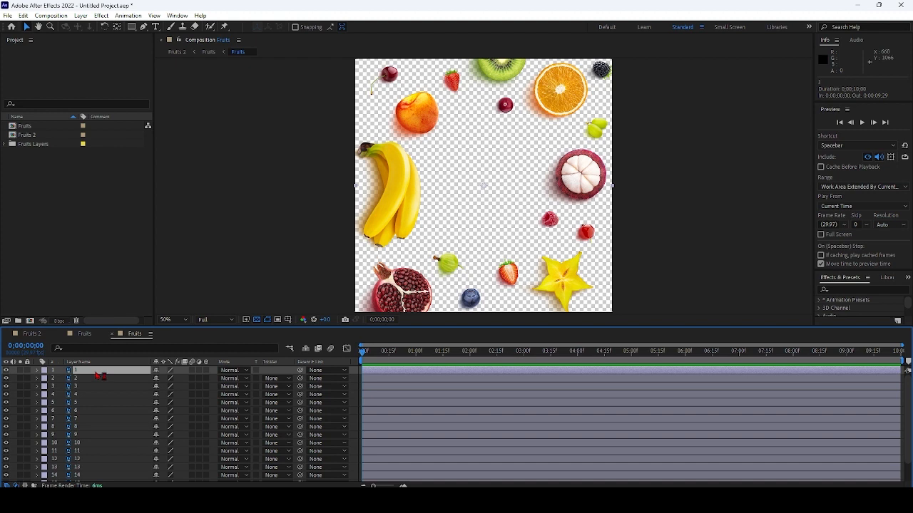
{"action": "key", "text": "ctrl+a"}
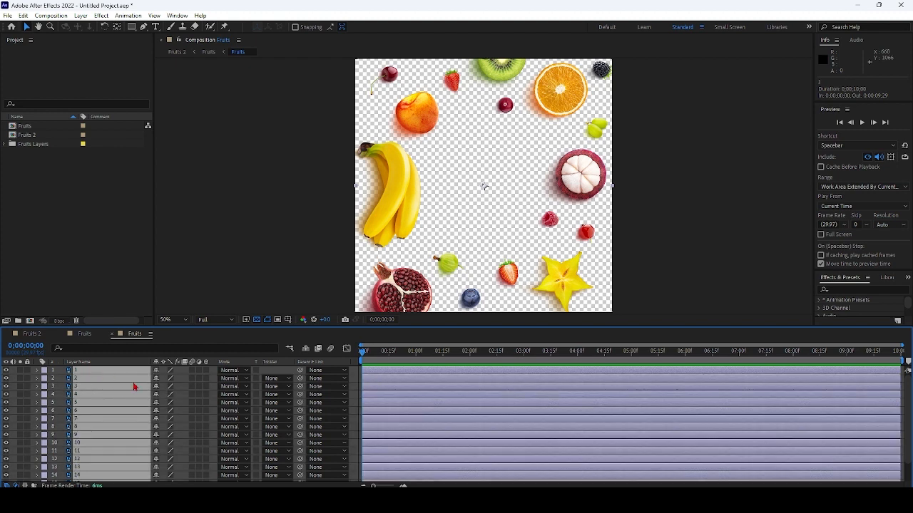
{"action": "key", "text": "s"}
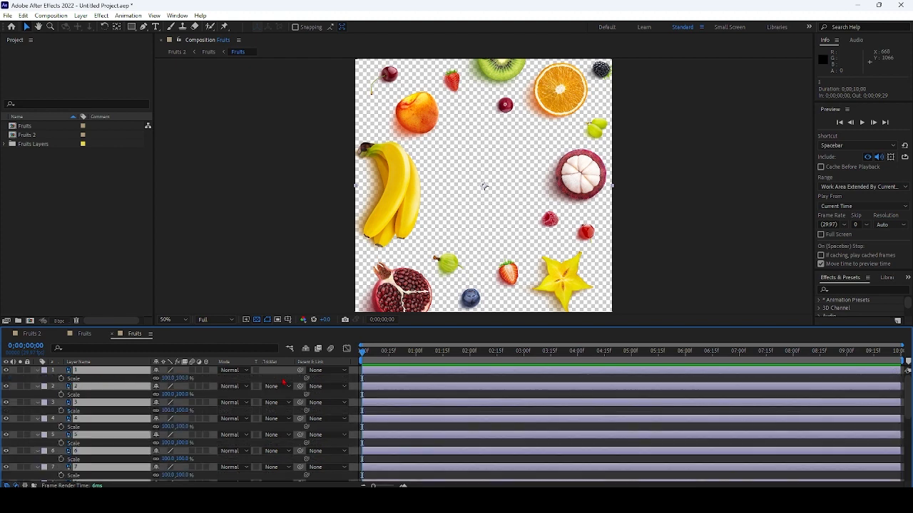
{"action": "left_click_drag", "start_coordinate": [364, 354], "coordinate": [416, 370]}
{"action": "left_click", "coordinate": [61, 378]}
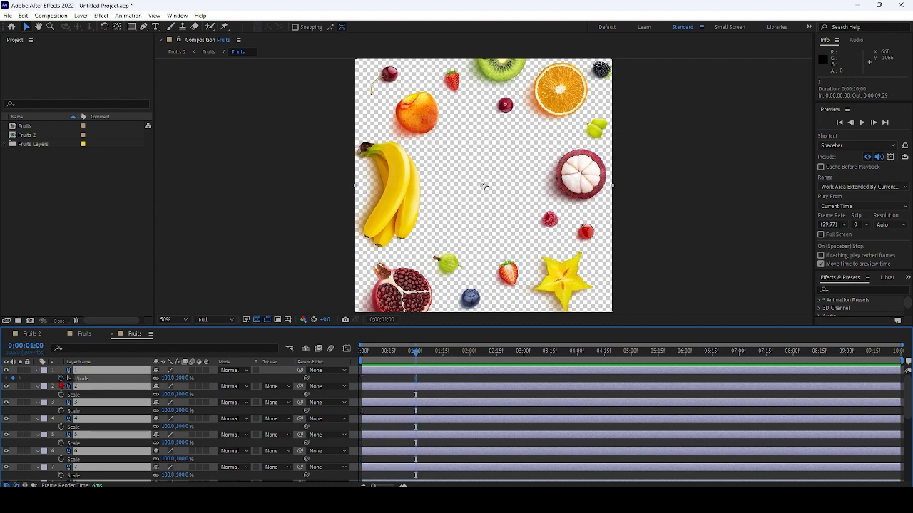
Step: Set the Scale of all fruit layers to 0% at the first frame and preview the scale-up
{"action": "key", "text": "Home"}
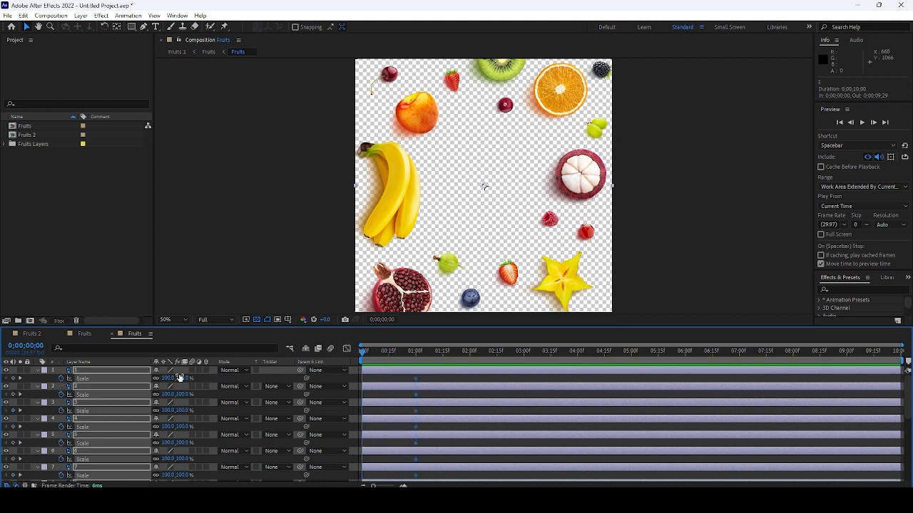
{"action": "left_click_drag", "start_coordinate": [167, 377], "coordinate": [118, 378]}
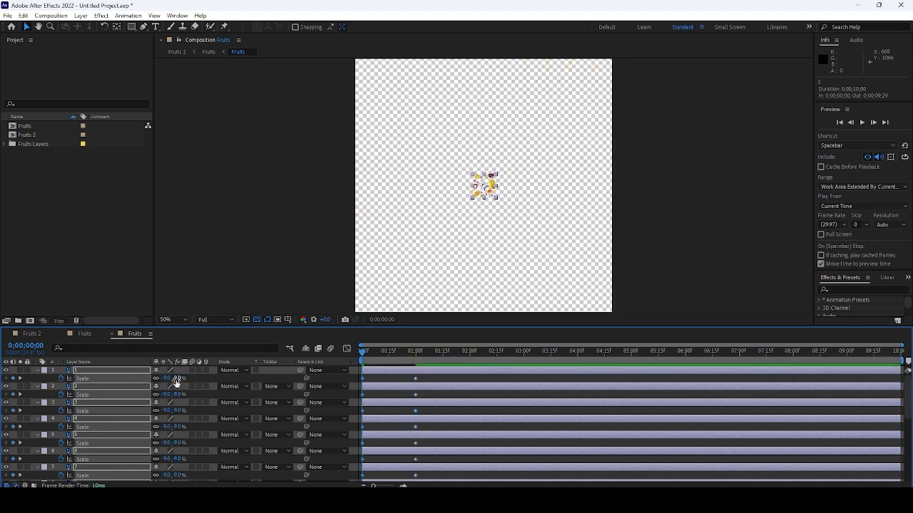
{"action": "left_click", "coordinate": [167, 378]}
{"action": "key", "text": "Return"}
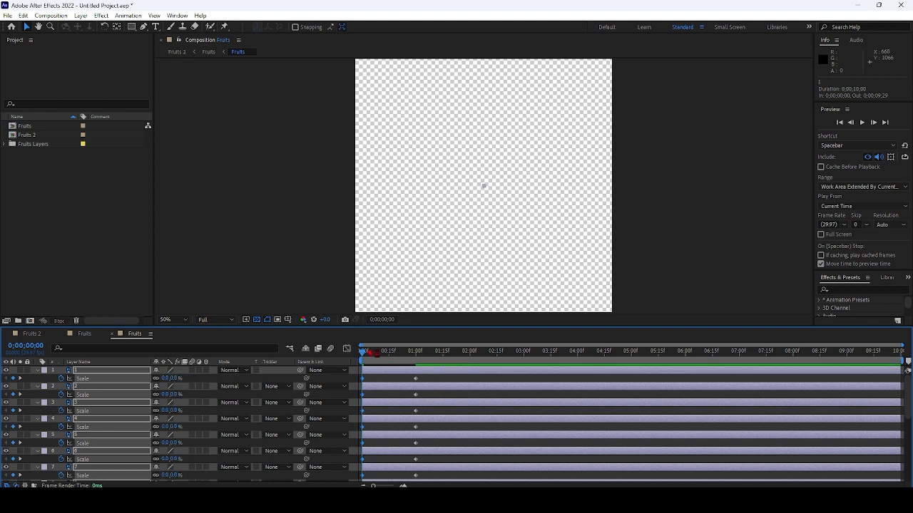
{"action": "key", "text": "space"}
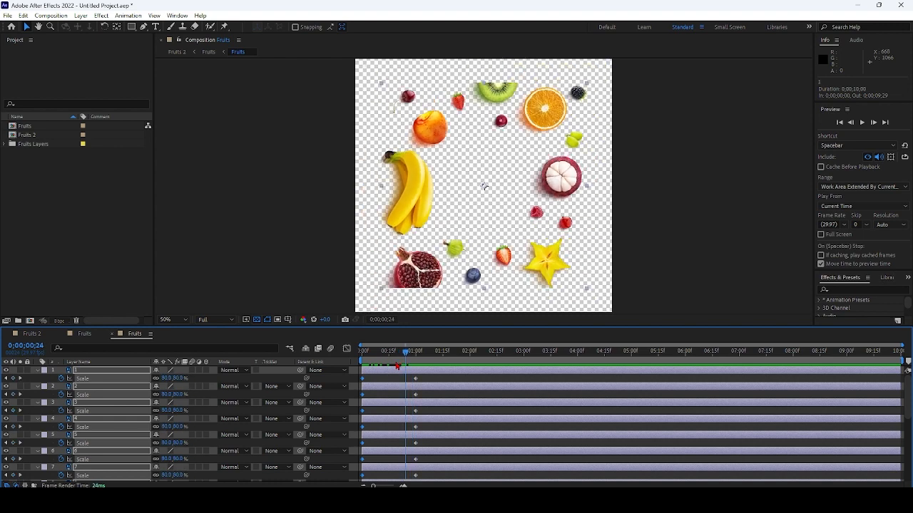
{"action": "left_click_drag", "start_coordinate": [397, 366], "coordinate": [358, 364]}
Step: Ease the Scale keyframes of all layers and reshape their speed graph into a steep peak midway between them
{"action": "left_click_drag", "start_coordinate": [432, 386], "coordinate": [412, 475]}
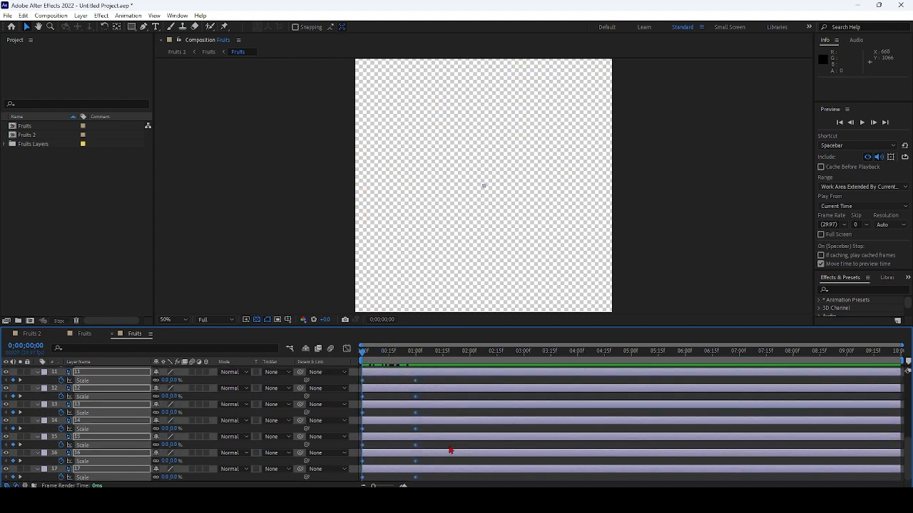
{"action": "left_click", "coordinate": [347, 348]}
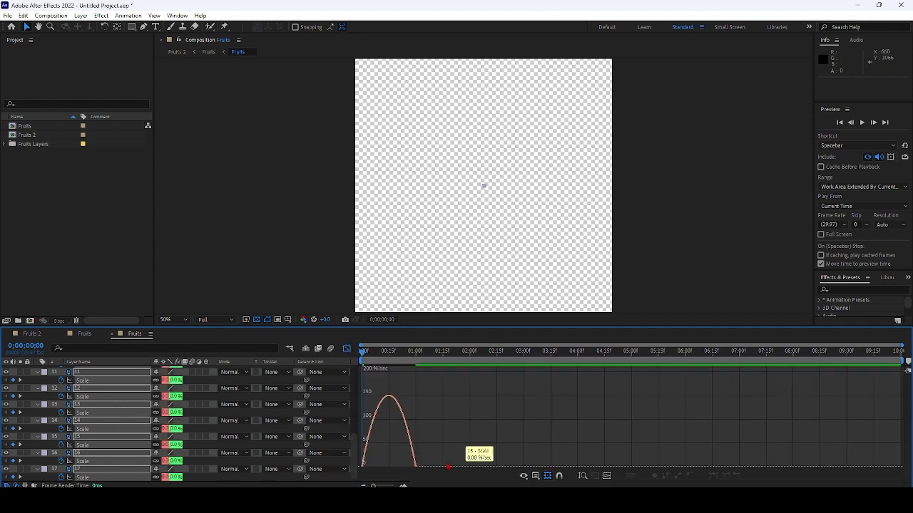
{"action": "scroll", "coordinate": [433, 461], "scroll_direction": "down", "scroll_amount": 2}
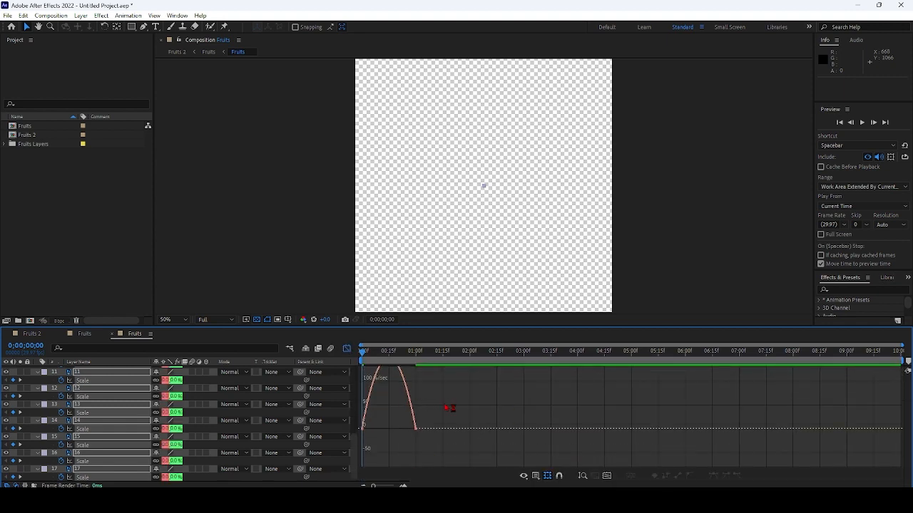
{"action": "right_click", "coordinate": [512, 419]}
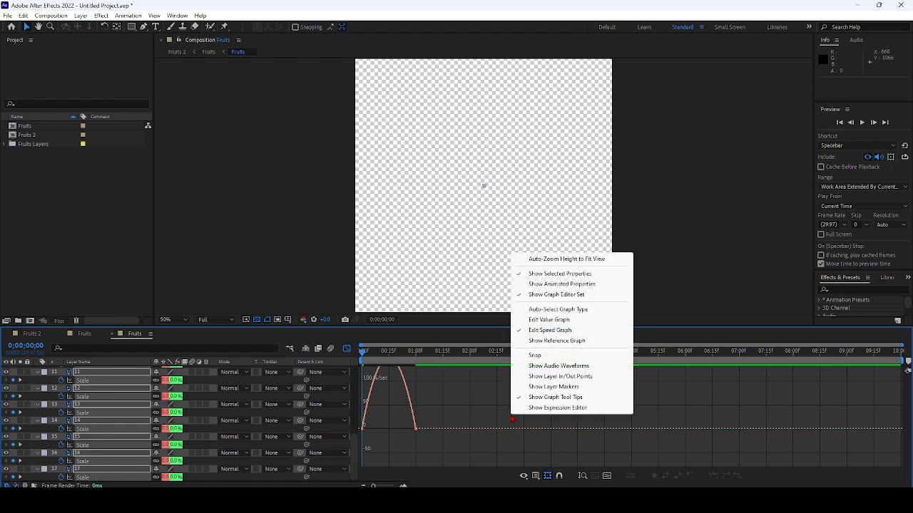
{"action": "left_click", "coordinate": [535, 476]}
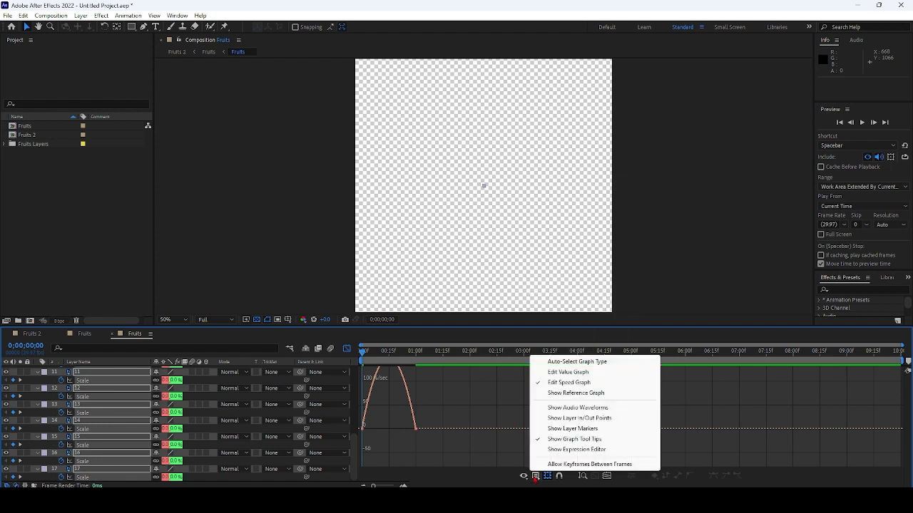
{"action": "left_click", "coordinate": [563, 383]}
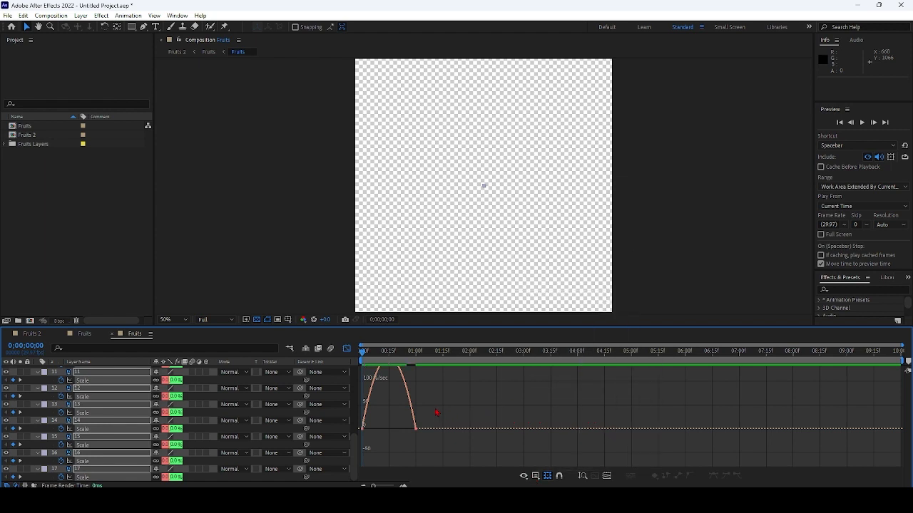
{"action": "left_click_drag", "start_coordinate": [438, 407], "coordinate": [388, 428]}
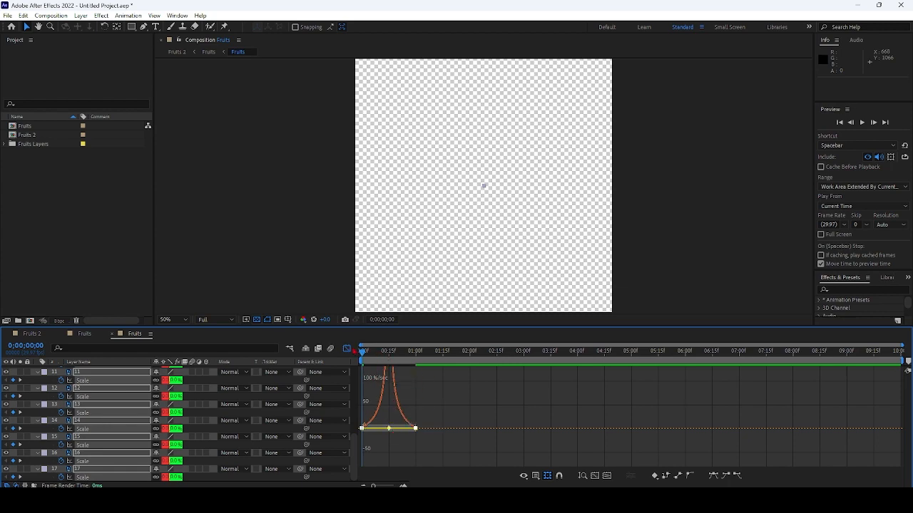
{"action": "key", "text": "shift+F3"}
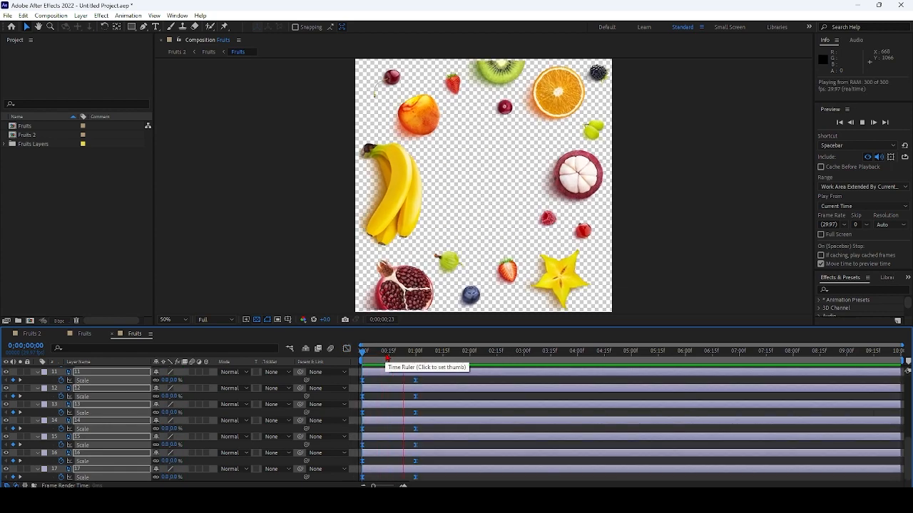
Step: Play back the eased scale-up animation of the fruits
{"action": "left_click", "coordinate": [382, 357]}
{"action": "key", "text": "space"}
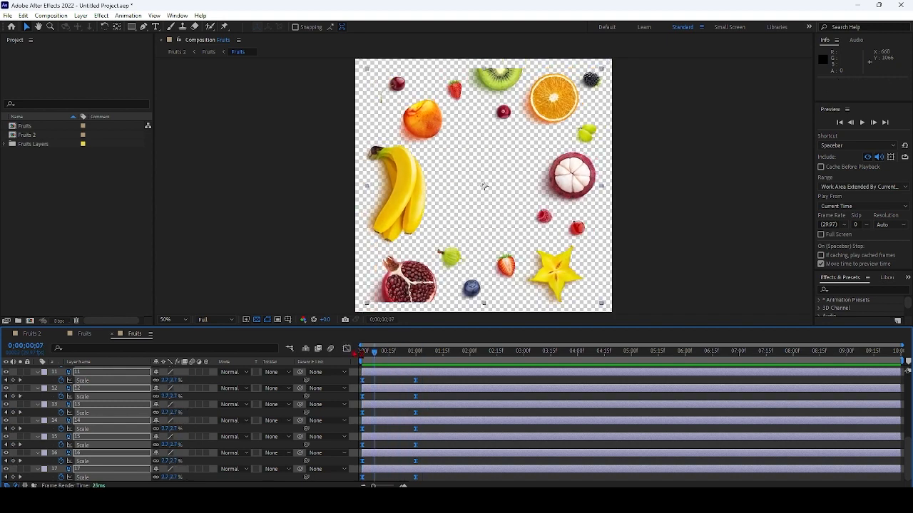
{"action": "key", "text": "space"}
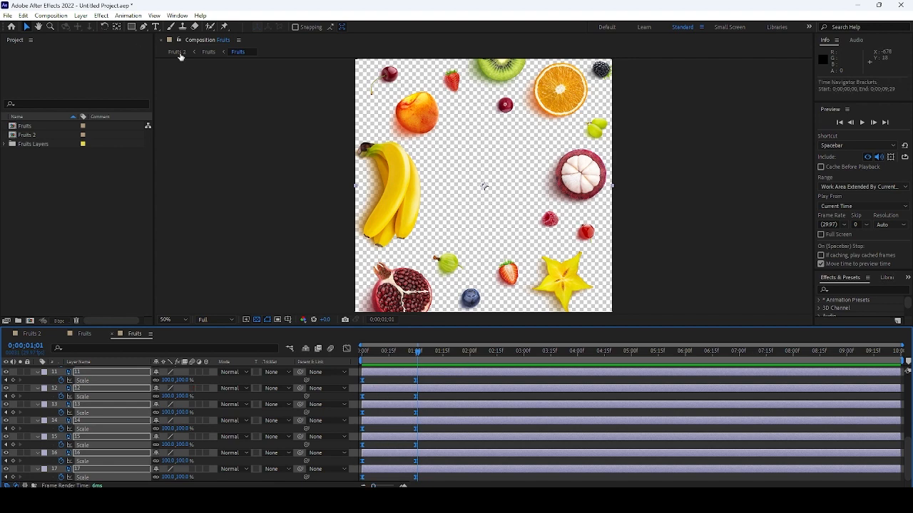
Step: Open the Animation Composer 3 Transition Shifter and place it over the empty area beside the fruit artwork
{"action": "left_click", "coordinate": [177, 15]}
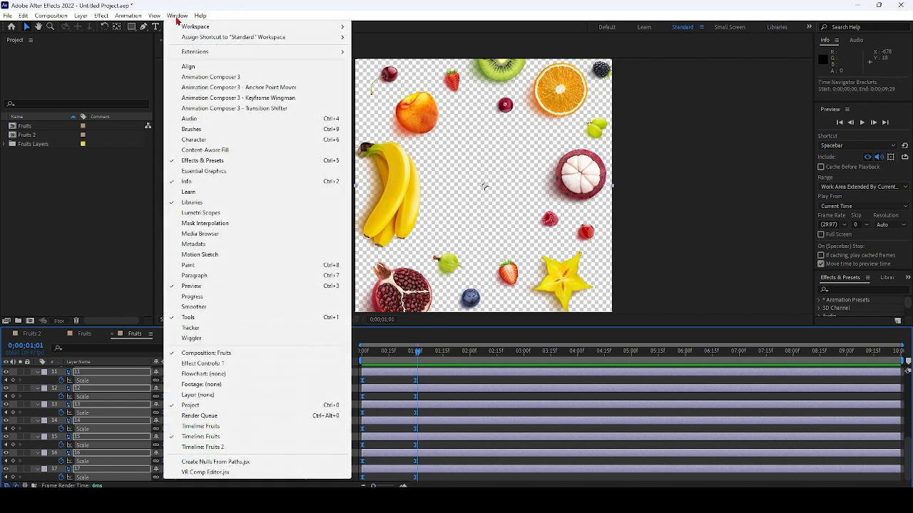
{"action": "left_click", "coordinate": [207, 109]}
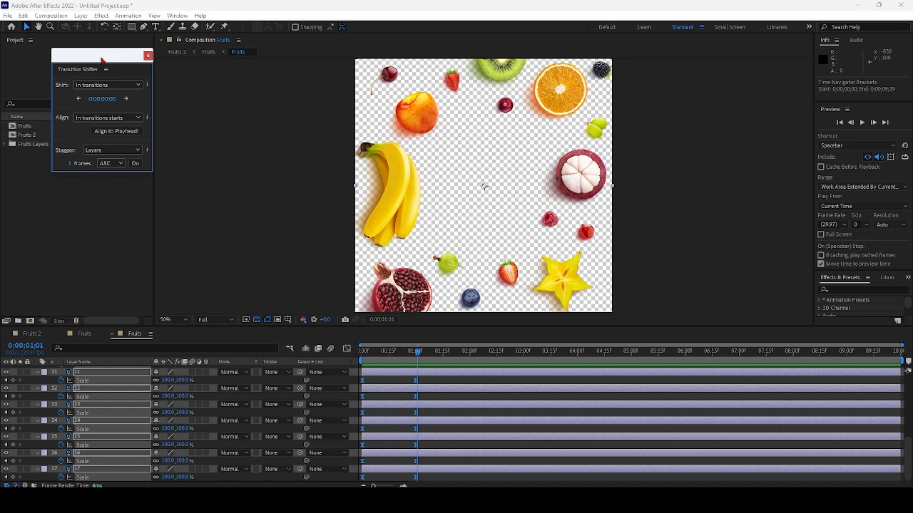
{"action": "left_click_drag", "start_coordinate": [108, 63], "coordinate": [738, 75]}
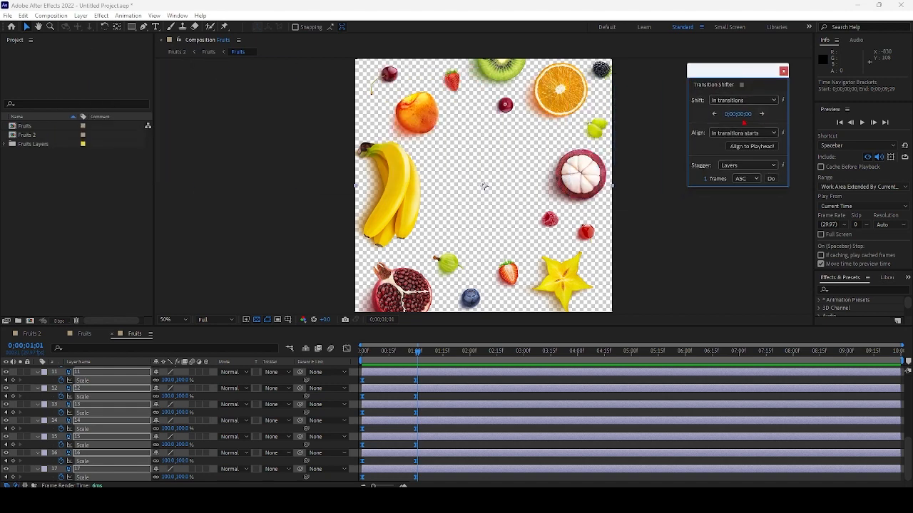
Step: Configure the Transition Shifter to shift In transitions and stagger Layers
{"action": "left_click", "coordinate": [774, 106]}
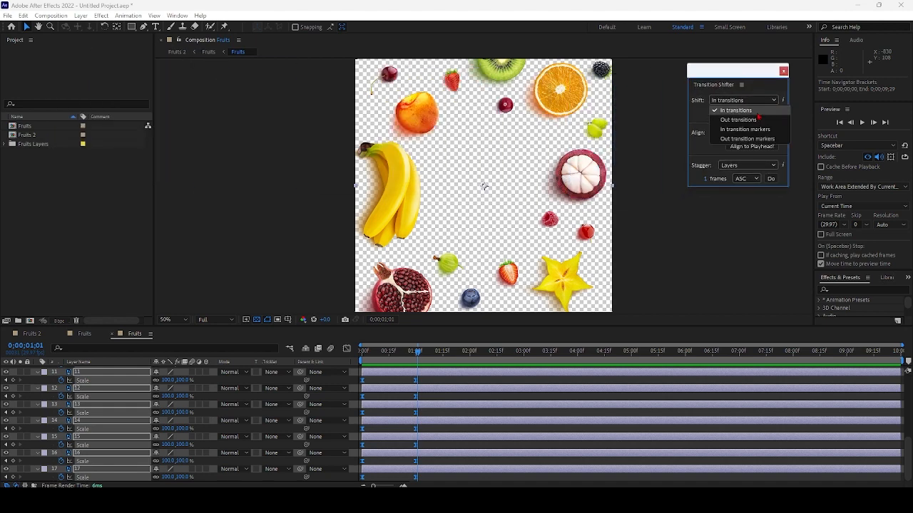
{"action": "left_click", "coordinate": [757, 115]}
{"action": "left_click", "coordinate": [759, 169]}
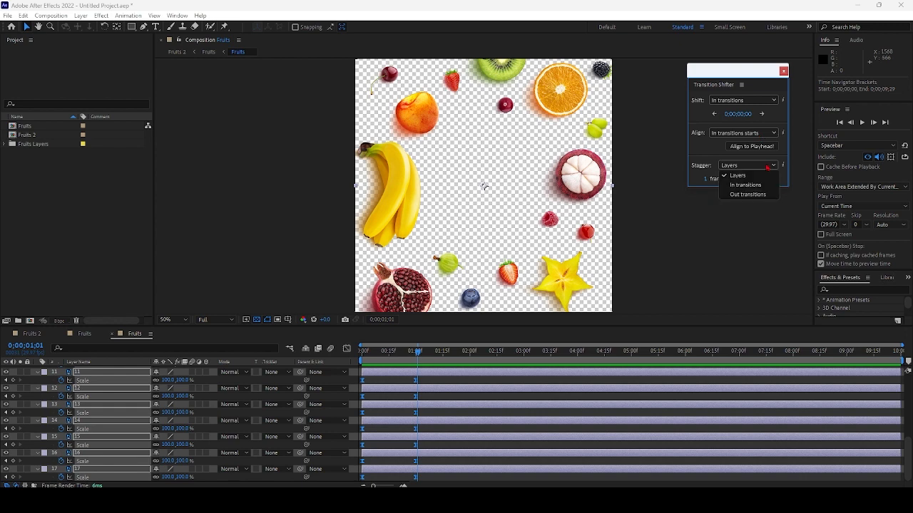
{"action": "left_click", "coordinate": [758, 177]}
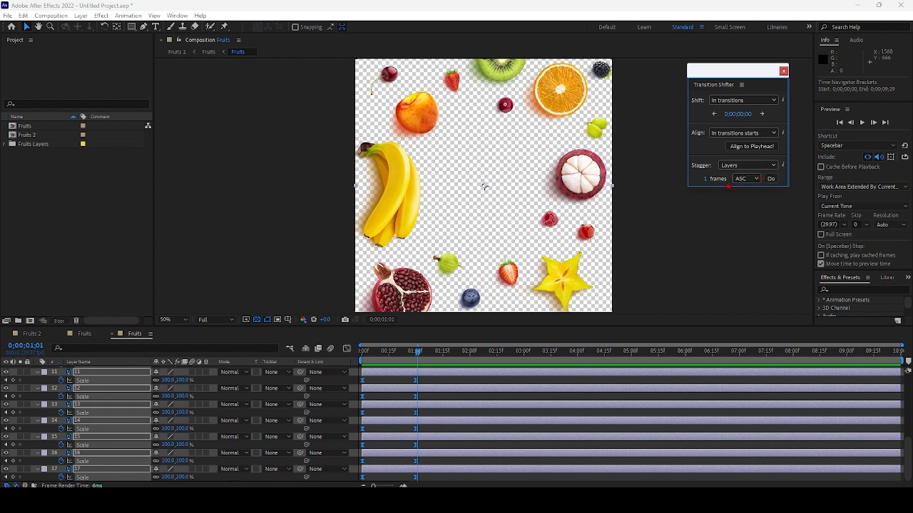
{"action": "left_click", "coordinate": [120, 375]}
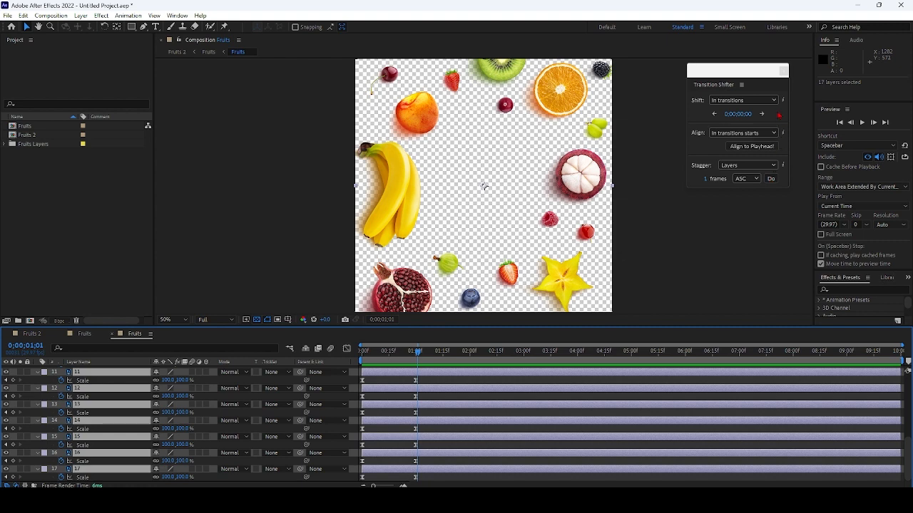
{"action": "left_click", "coordinate": [745, 100]}
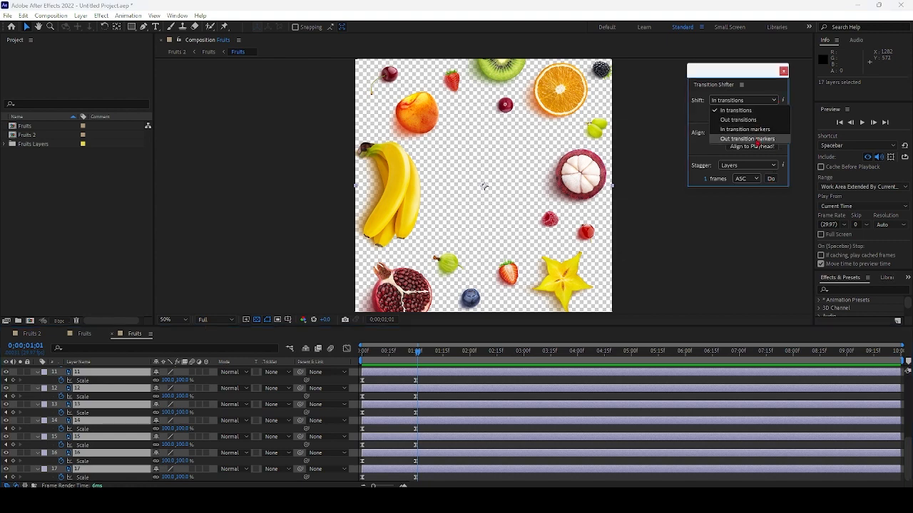
{"action": "left_click", "coordinate": [765, 205]}
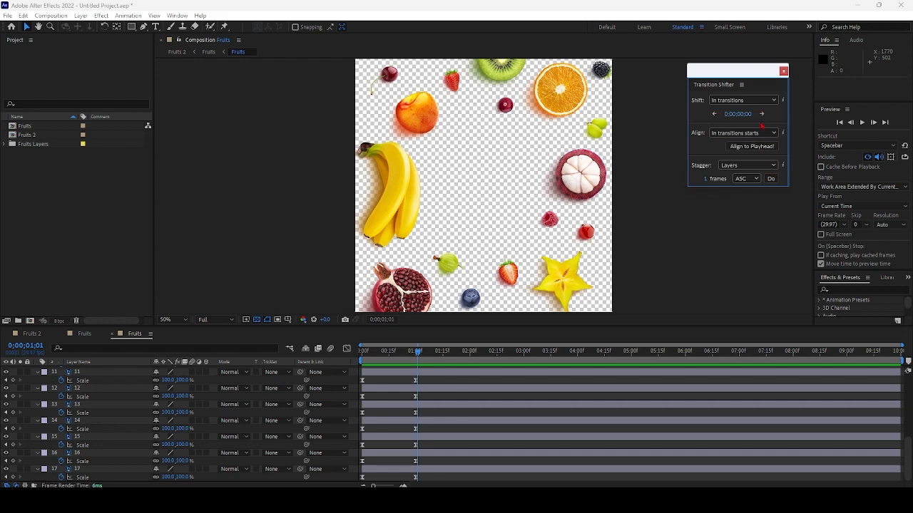
Step: Select all the fruit layers, stagger them by 1 frame in ascending order and return the playhead to the first frame
{"action": "left_click", "coordinate": [483, 185]}
{"action": "key", "text": "ctrl+a"}
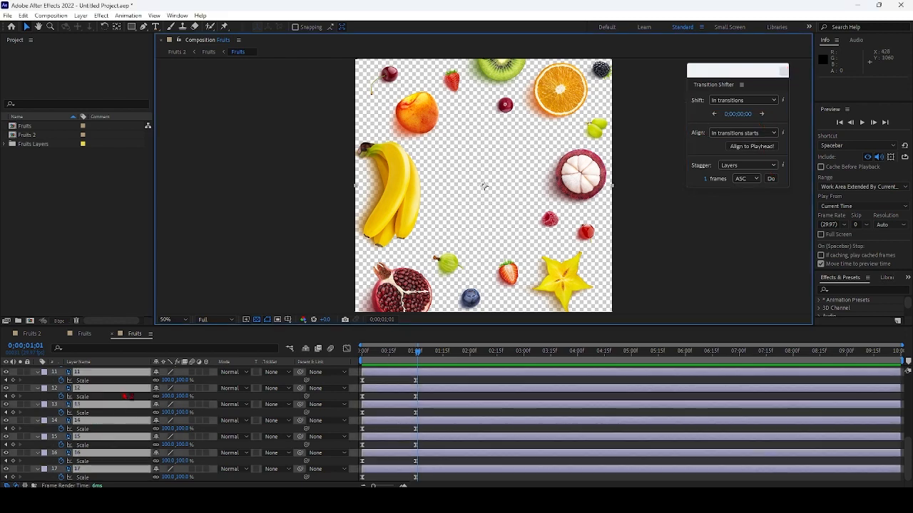
{"action": "left_click", "coordinate": [770, 179]}
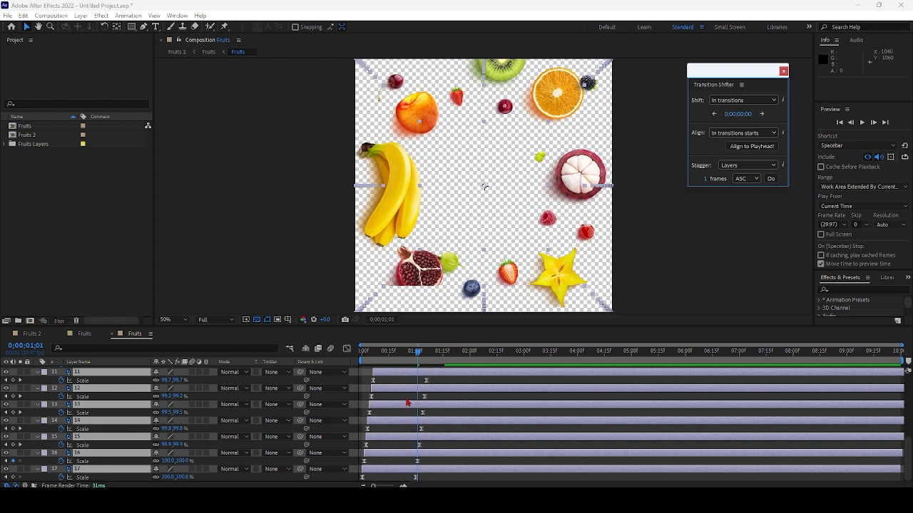
{"action": "scroll", "coordinate": [408, 404], "scroll_direction": "up", "scroll_amount": 6}
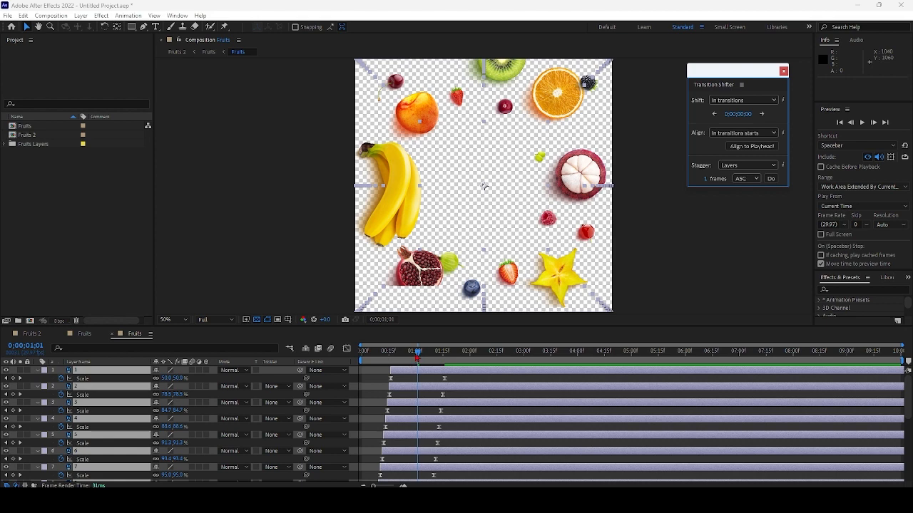
{"action": "key", "text": "Home"}
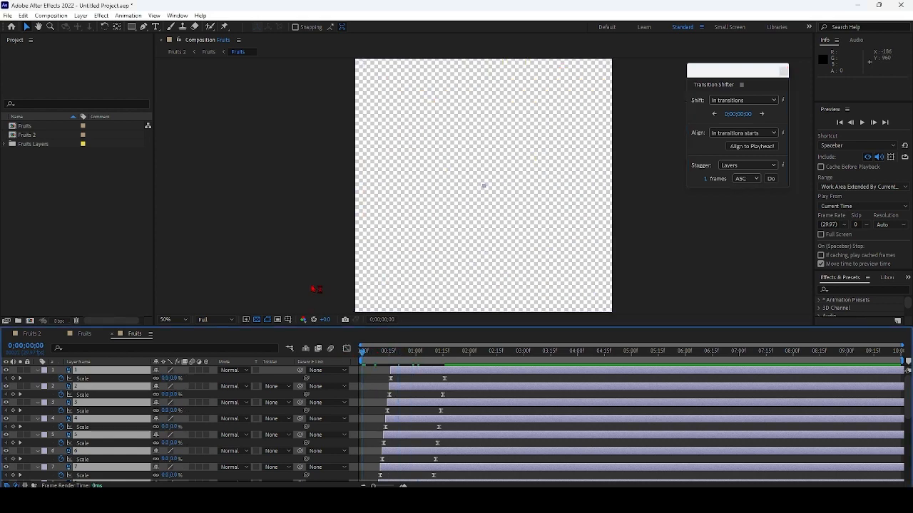
Step: Play back the staggered scale-up animation of the fruits from the start and return to the first frame
{"action": "key", "text": "space"}
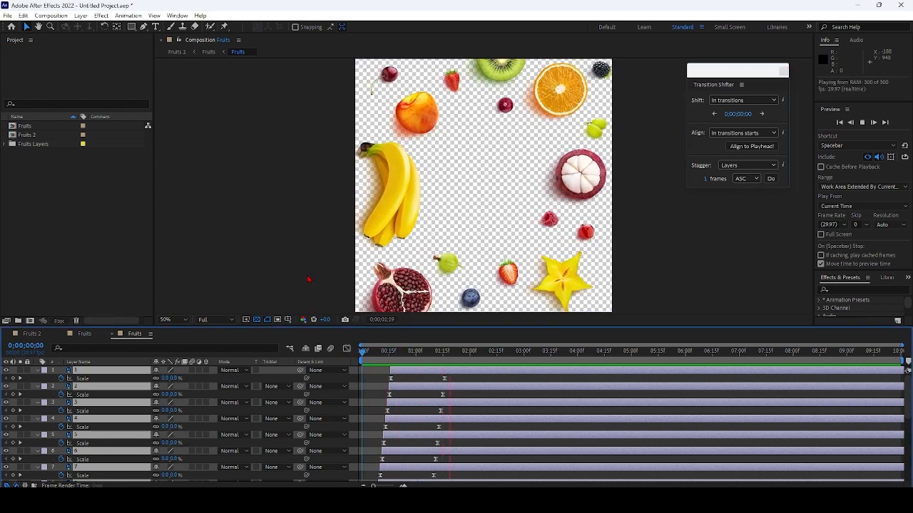
{"action": "key", "text": "space"}
{"action": "left_click_drag", "start_coordinate": [394, 351], "coordinate": [348, 349]}
{"action": "key", "text": "space"}
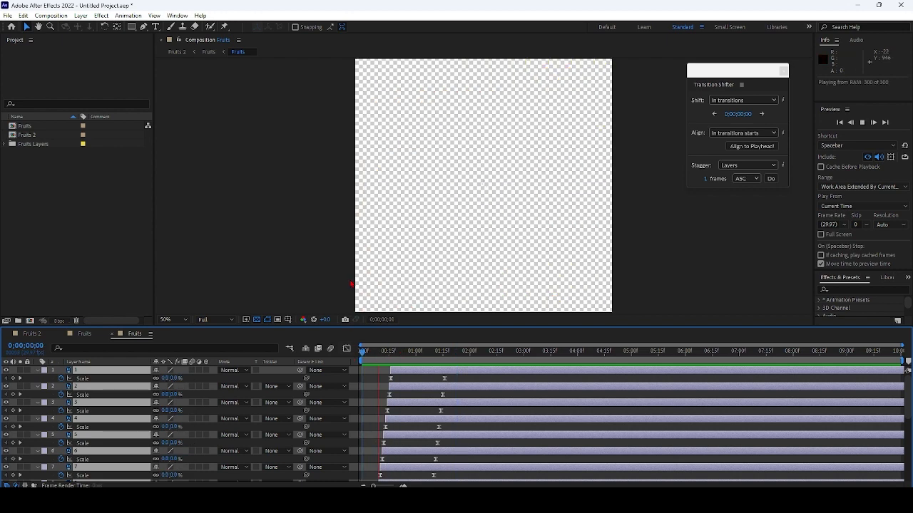
{"action": "key", "text": "space"}
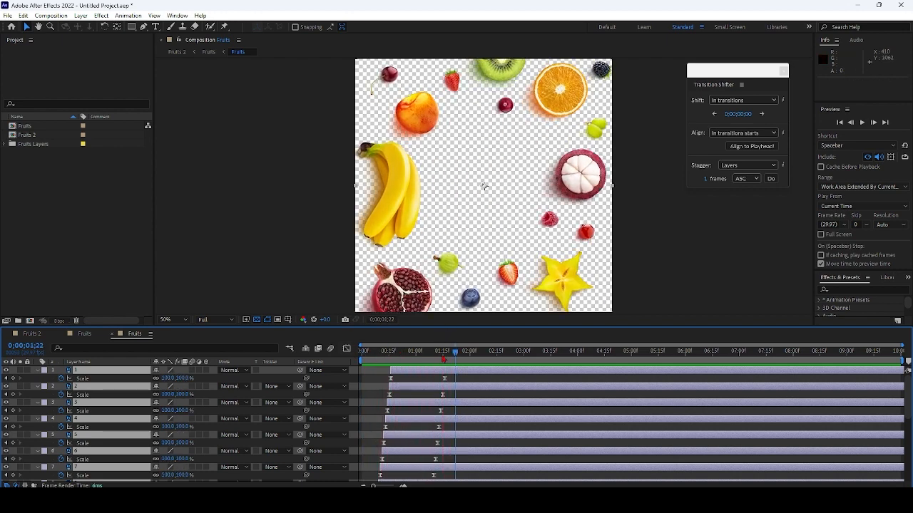
{"action": "key", "text": "Home"}
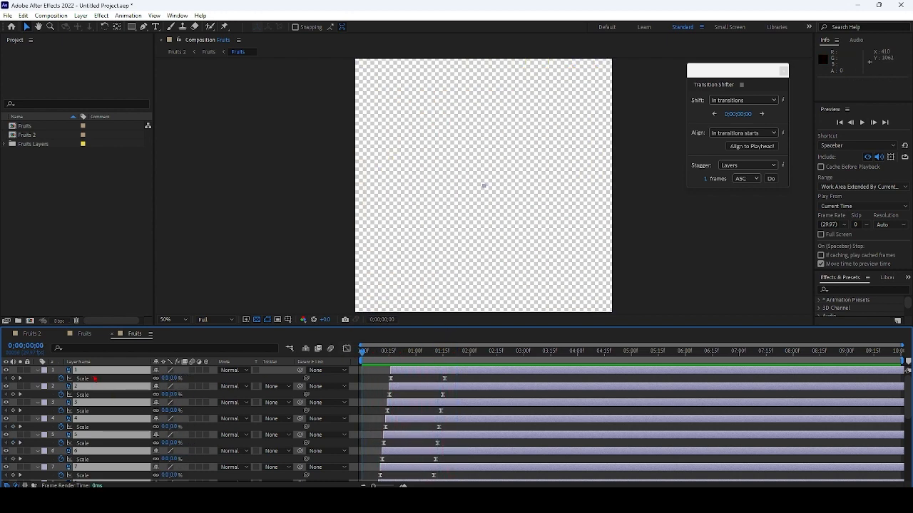
Step: Add the expression wiggle(1,10) to the Position of fruit layer 1 and preview its motion
{"action": "key", "text": "ctrl+a"}
{"action": "left_click", "coordinate": [204, 291]}
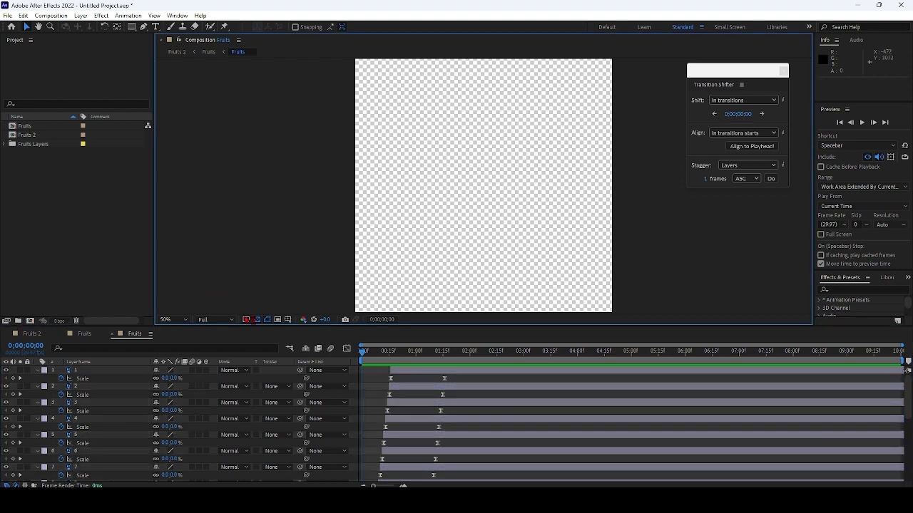
{"action": "left_click", "coordinate": [122, 370]}
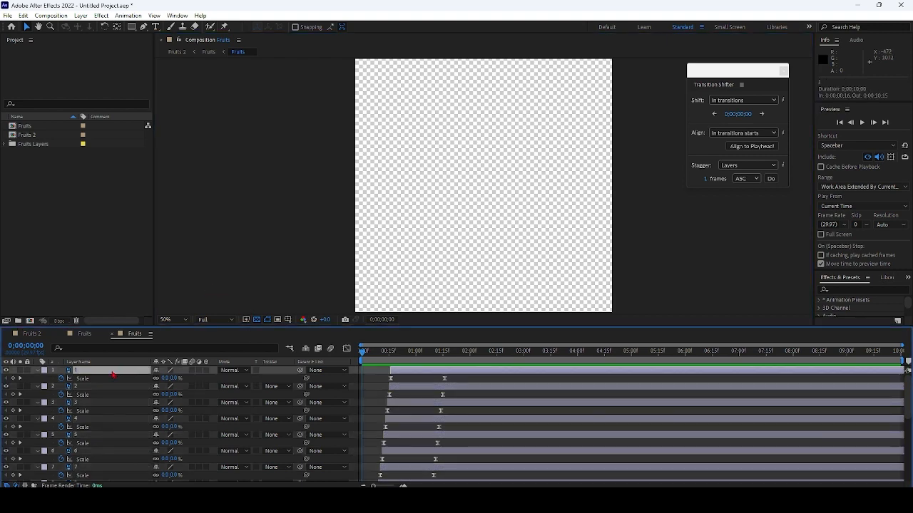
{"action": "left_click", "coordinate": [38, 371]}
{"action": "left_click", "coordinate": [38, 370]}
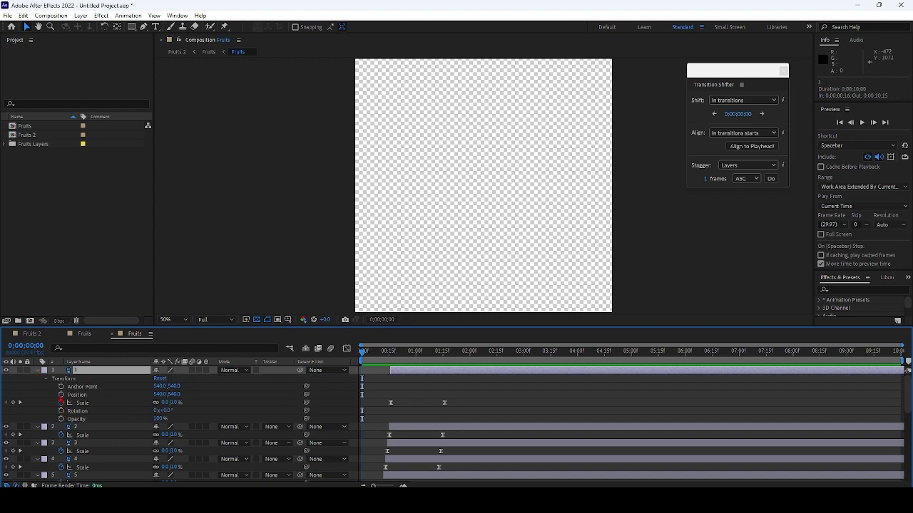
{"action": "left_click", "coordinate": [61, 394], "text": "alt"}
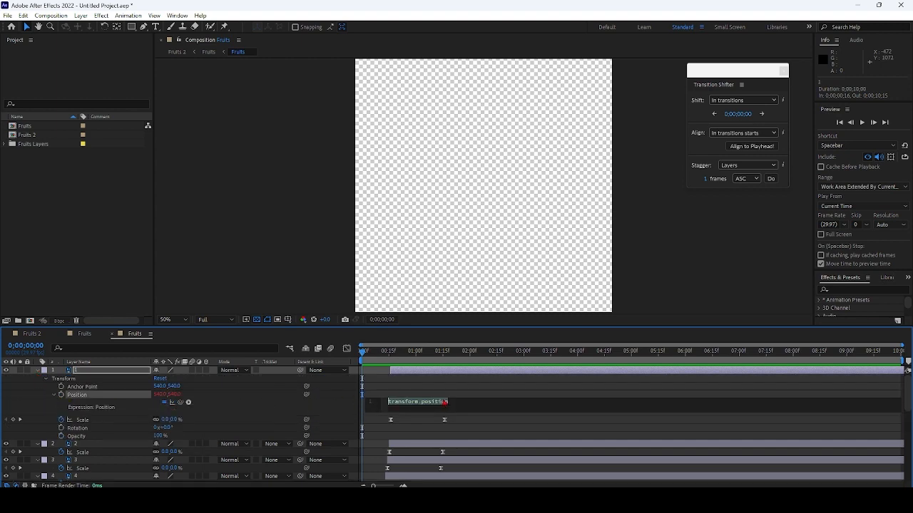
{"action": "key", "text": "BackSpace"}
{"action": "type", "text": "w"}
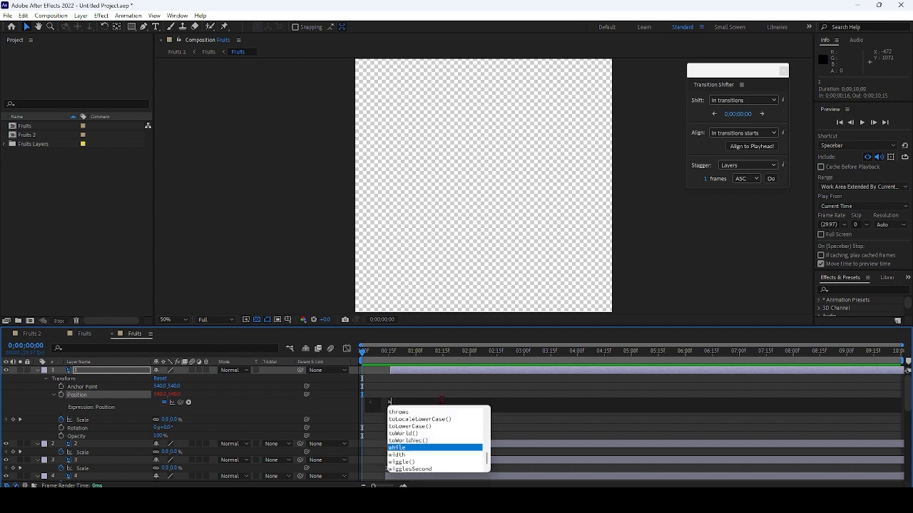
{"action": "left_click", "coordinate": [409, 462]}
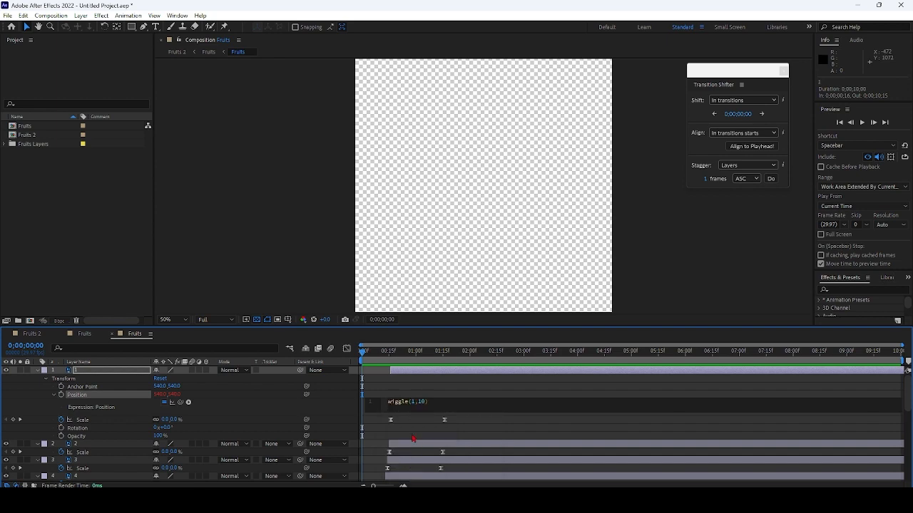
{"action": "left_click", "coordinate": [471, 398]}
{"action": "key", "text": "space"}
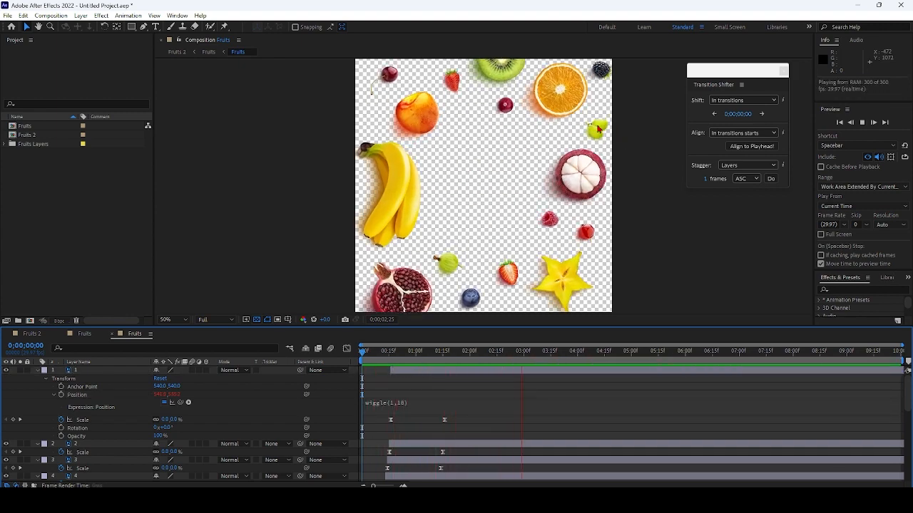
{"action": "key", "text": "space"}
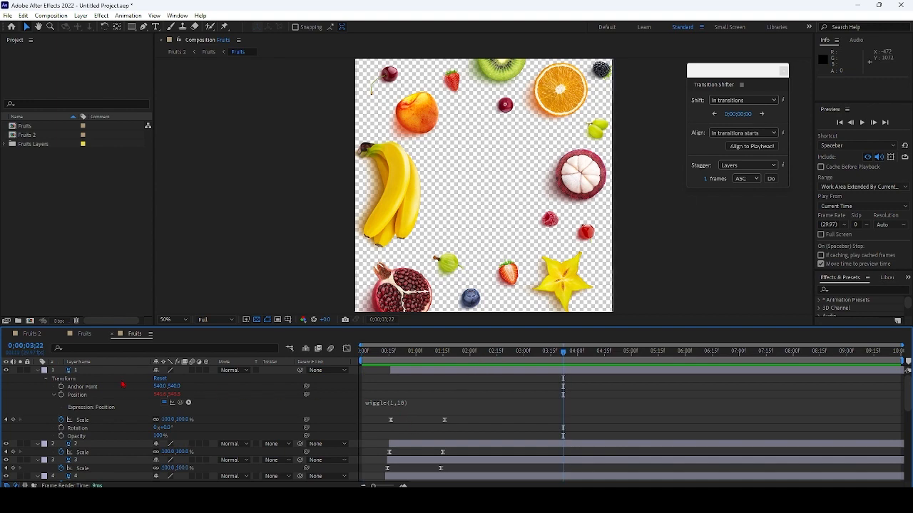
Step: Copy only the wiggle expression from the Position property of fruit layer 1
{"action": "right_click", "coordinate": [94, 370]}
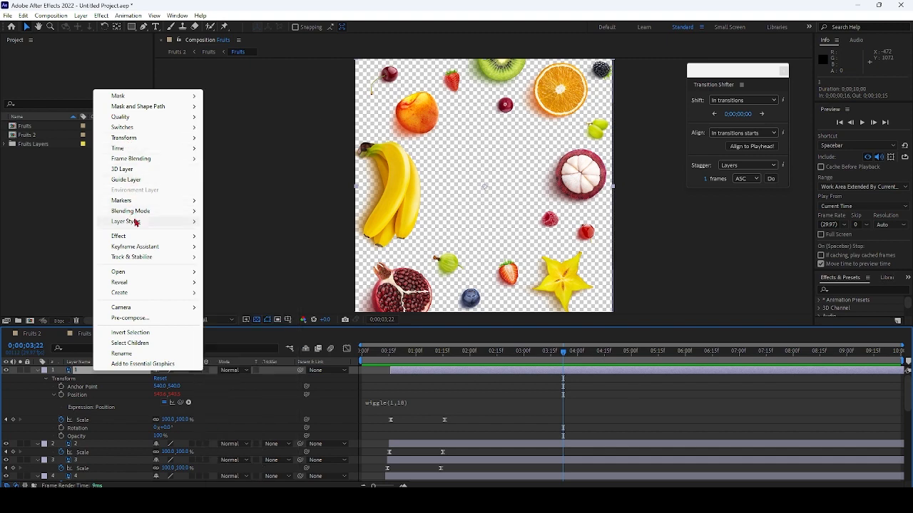
{"action": "left_click", "coordinate": [87, 372]}
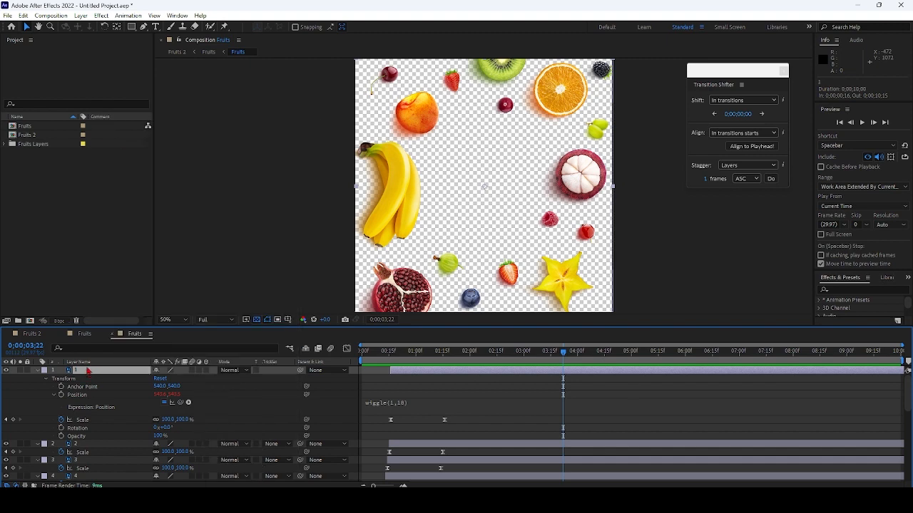
{"action": "left_click", "coordinate": [23, 15]}
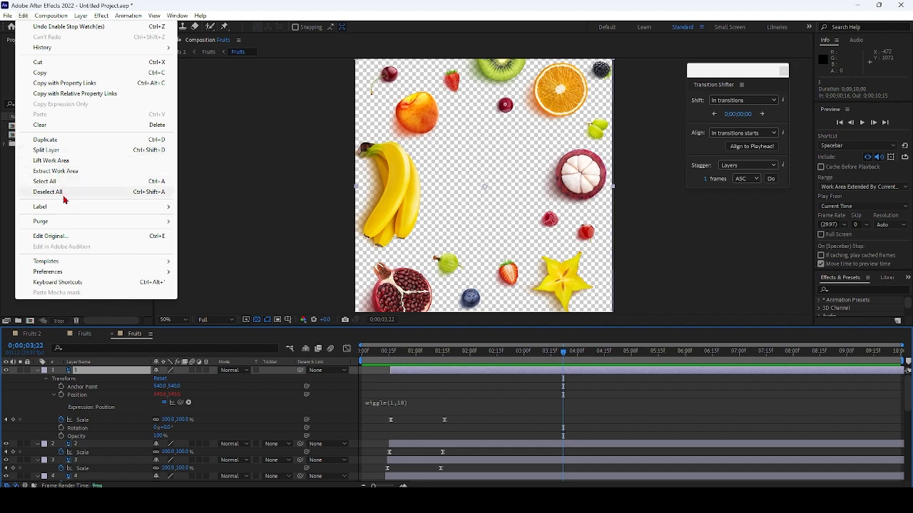
{"action": "left_click", "coordinate": [94, 372]}
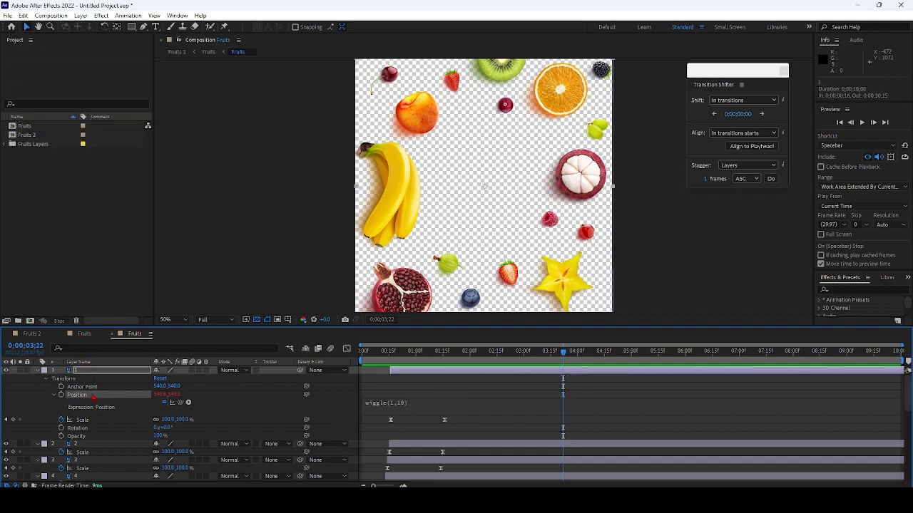
{"action": "right_click", "coordinate": [93, 396]}
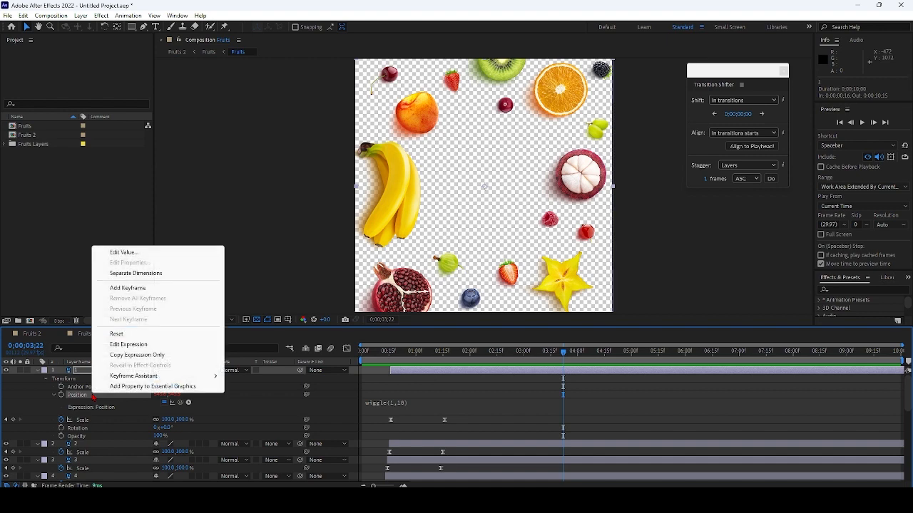
{"action": "left_click", "coordinate": [135, 360]}
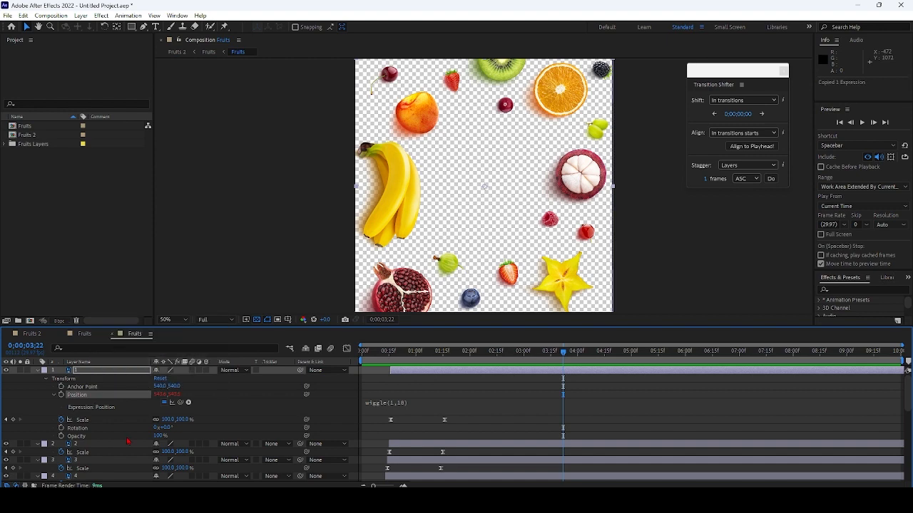
Step: Paste the wiggle expression onto all the other fruit layers, leaving layer 1 out of the selection
{"action": "left_click", "coordinate": [108, 379]}
{"action": "scroll", "coordinate": [110, 376], "scroll_direction": "down", "scroll_amount": 8}
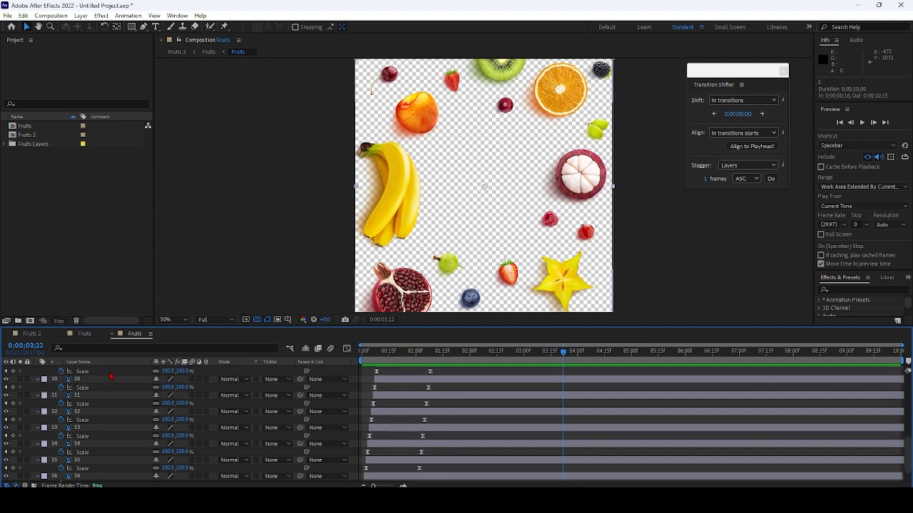
{"action": "key", "text": "ctrl+a"}
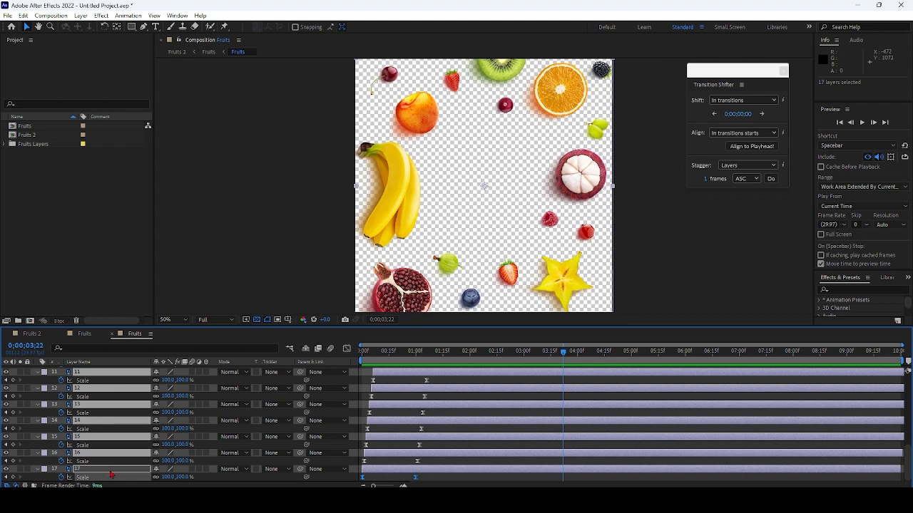
{"action": "scroll", "coordinate": [110, 470], "scroll_direction": "up", "scroll_amount": 8}
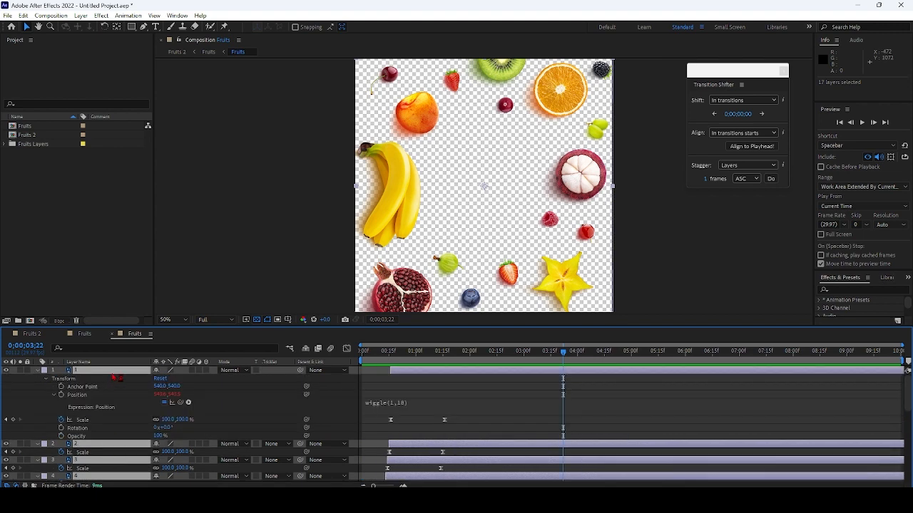
{"action": "left_click", "coordinate": [116, 374], "text": "ctrl"}
{"action": "key", "text": "ctrl+v"}
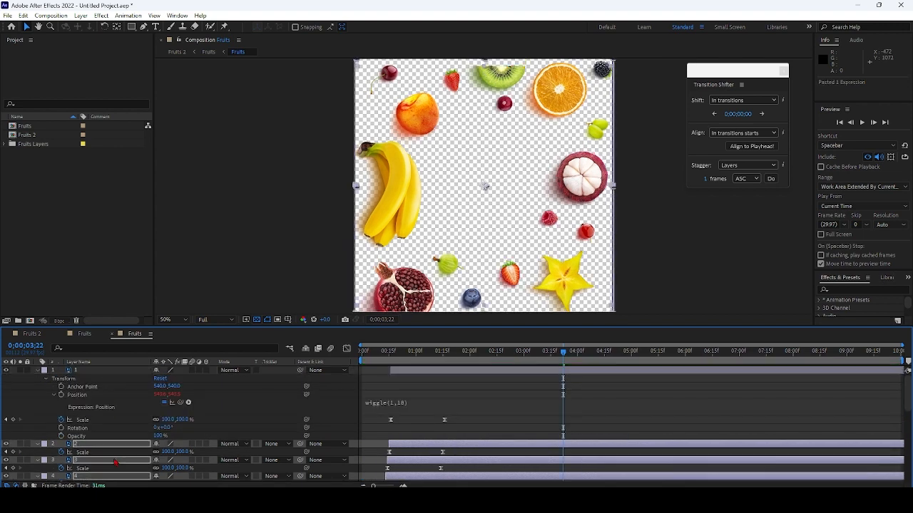
Step: Play back the fruit animation with the wiggle motion from the first frame
{"action": "left_click_drag", "start_coordinate": [436, 353], "coordinate": [318, 349]}
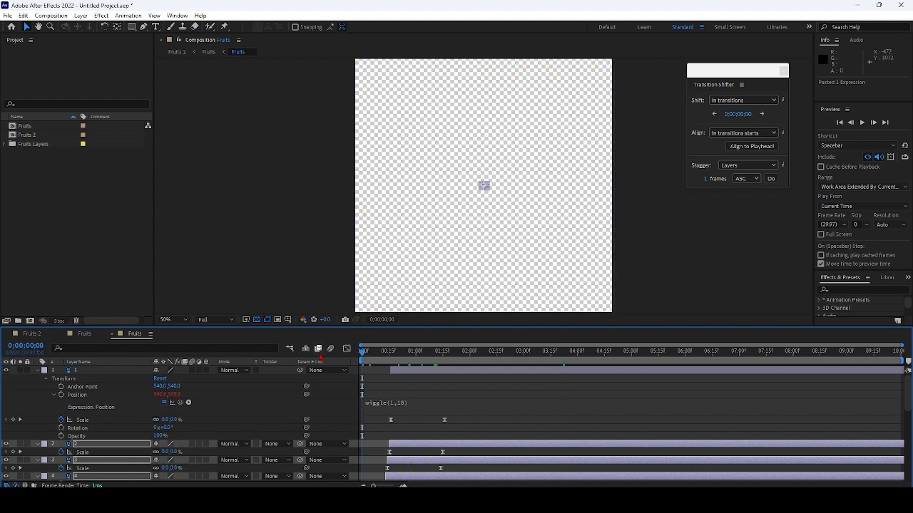
{"action": "key", "text": "space"}
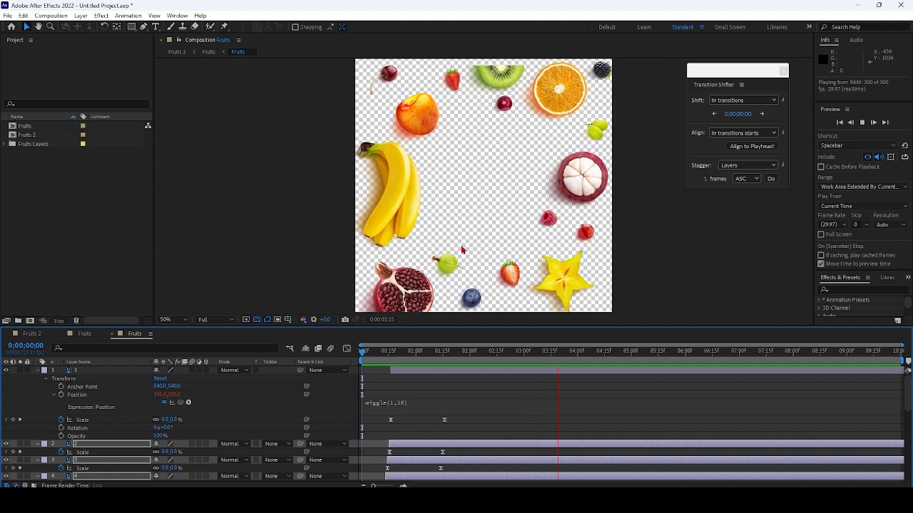
{"action": "key", "text": "space"}
Step: In the parent Fruits composition, select the Logo, tagline, & happy, The best way and to healthy layers and convert them to editable text
{"action": "left_click", "coordinate": [84, 334]}
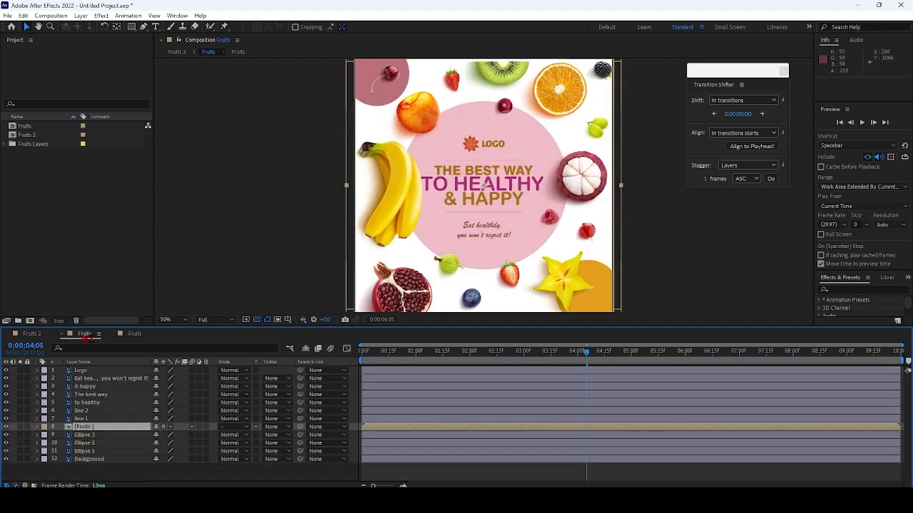
{"action": "left_click", "coordinate": [90, 404]}
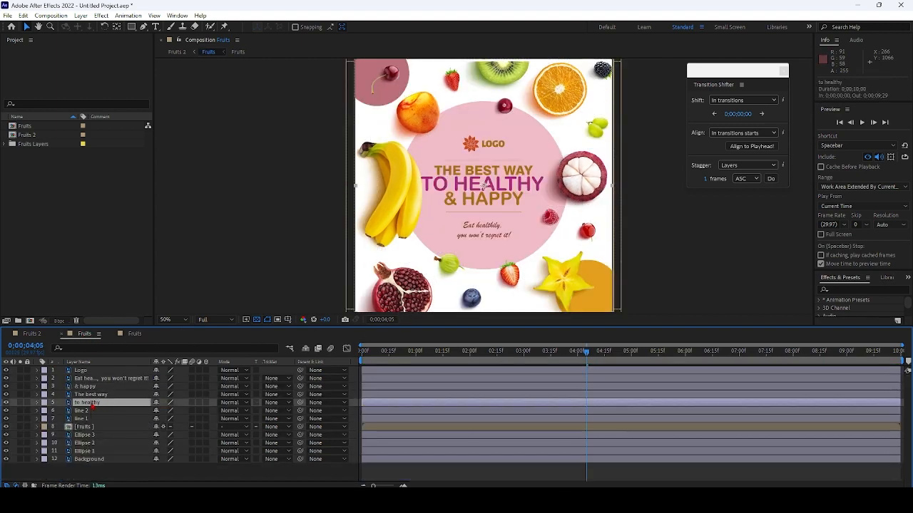
{"action": "left_click", "coordinate": [92, 395], "text": "ctrl"}
{"action": "left_click", "coordinate": [94, 387], "text": "ctrl"}
{"action": "left_click", "coordinate": [97, 380], "text": "ctrl"}
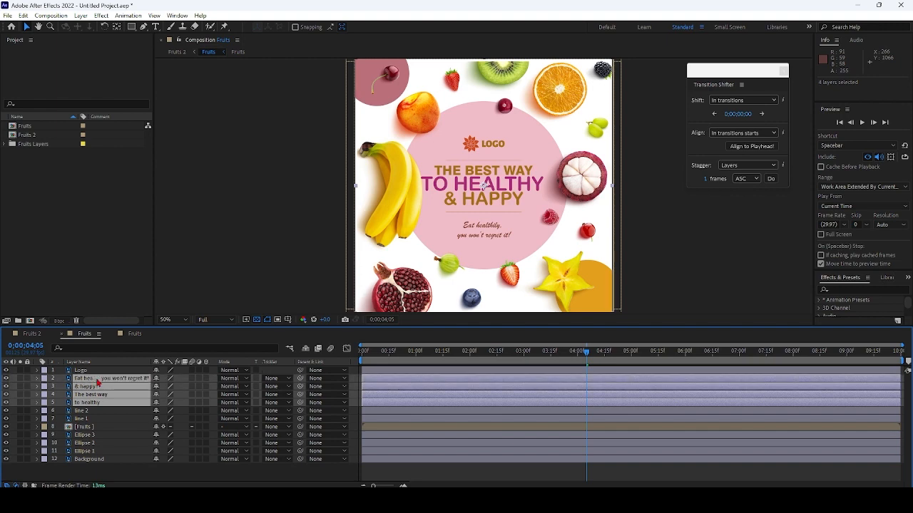
{"action": "left_click", "coordinate": [100, 372], "text": "ctrl"}
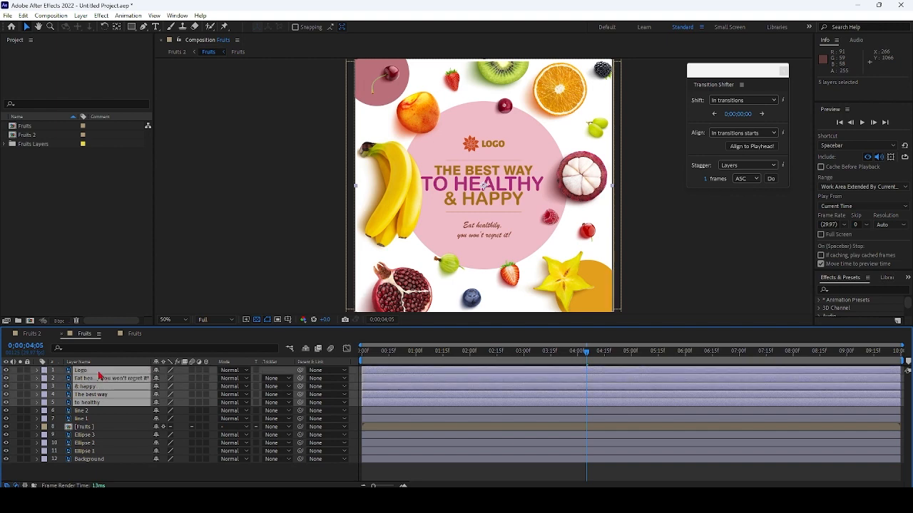
{"action": "right_click", "coordinate": [99, 390]}
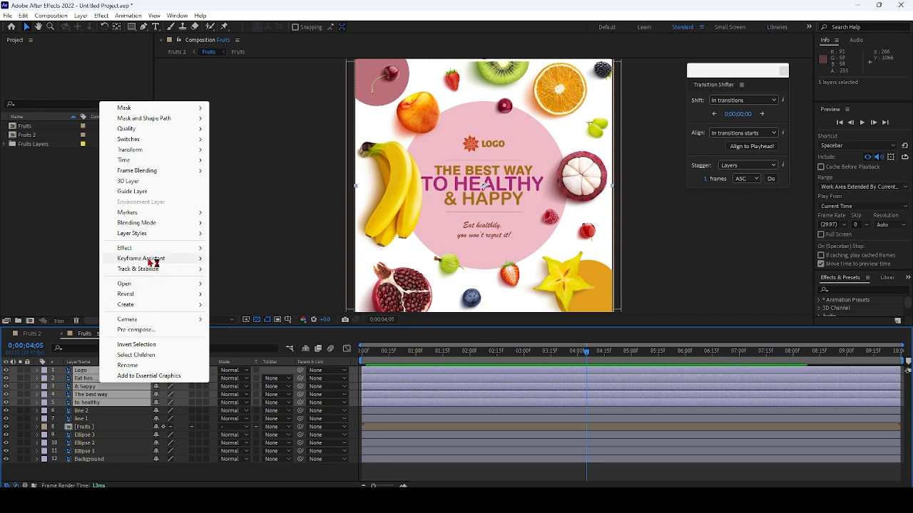
{"action": "mouse_move", "coordinate": [152, 215]}
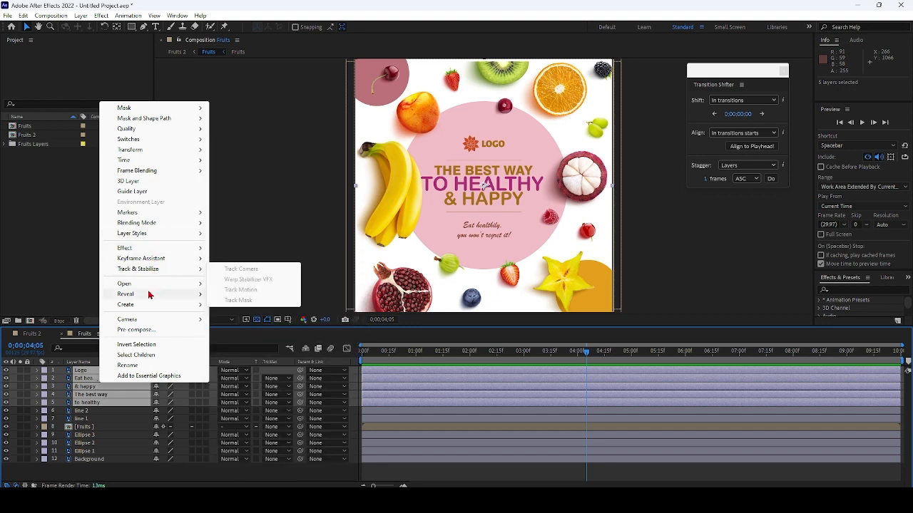
{"action": "mouse_move", "coordinate": [147, 308]}
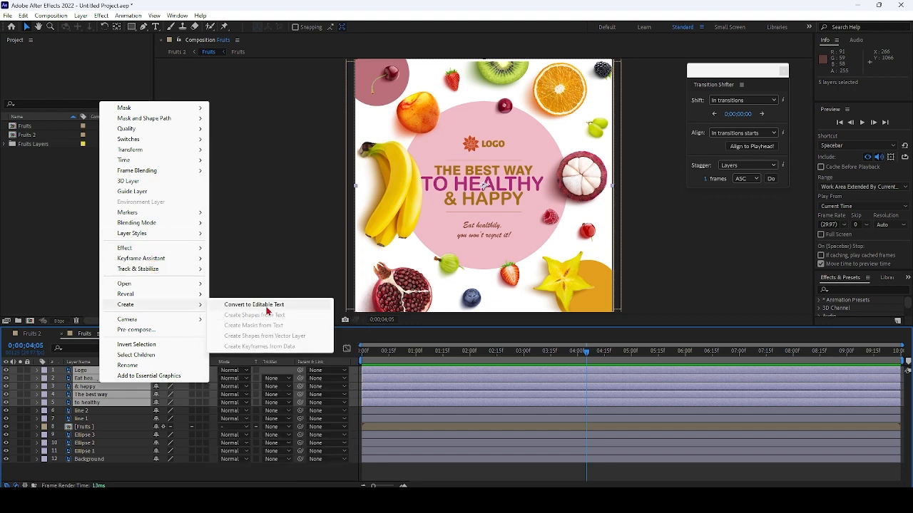
{"action": "left_click", "coordinate": [236, 306]}
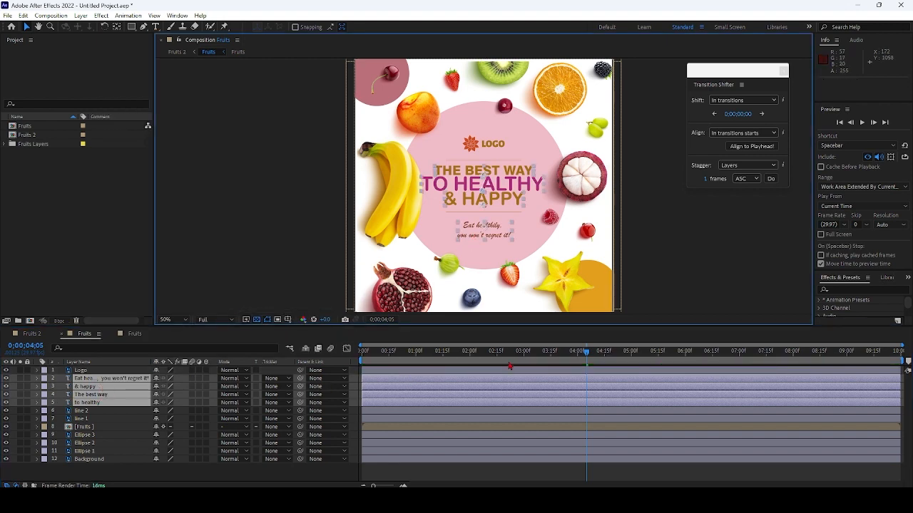
Step: Select the & happy, The best way and to healthy text layers together and move the playhead to 0;00;00;27
{"action": "left_click", "coordinate": [512, 351]}
{"action": "left_click_drag", "start_coordinate": [497, 351], "coordinate": [452, 359]}
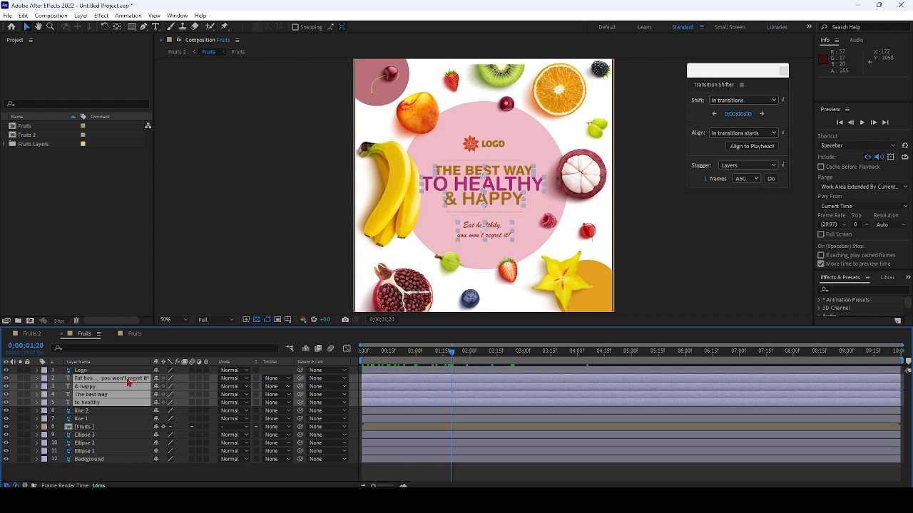
{"action": "key", "text": "F2"}
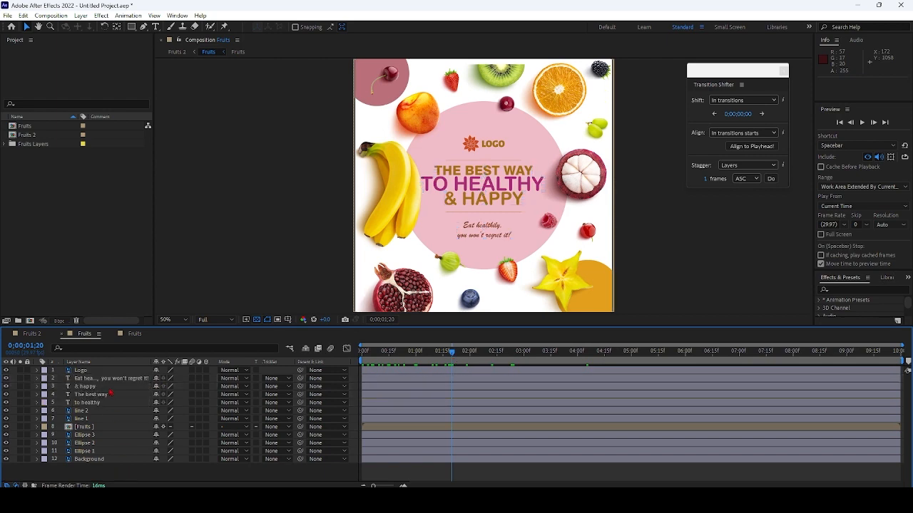
{"action": "left_click", "coordinate": [107, 387]}
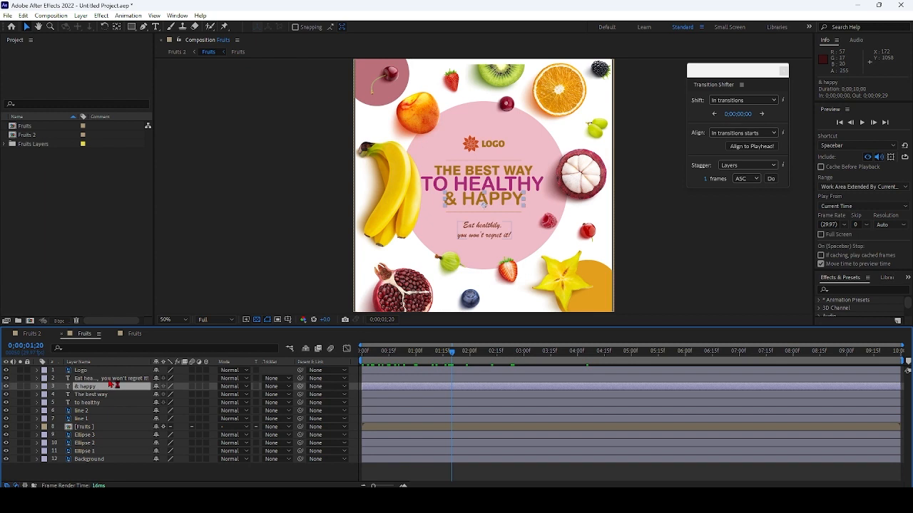
{"action": "left_click", "coordinate": [109, 378], "text": "shift"}
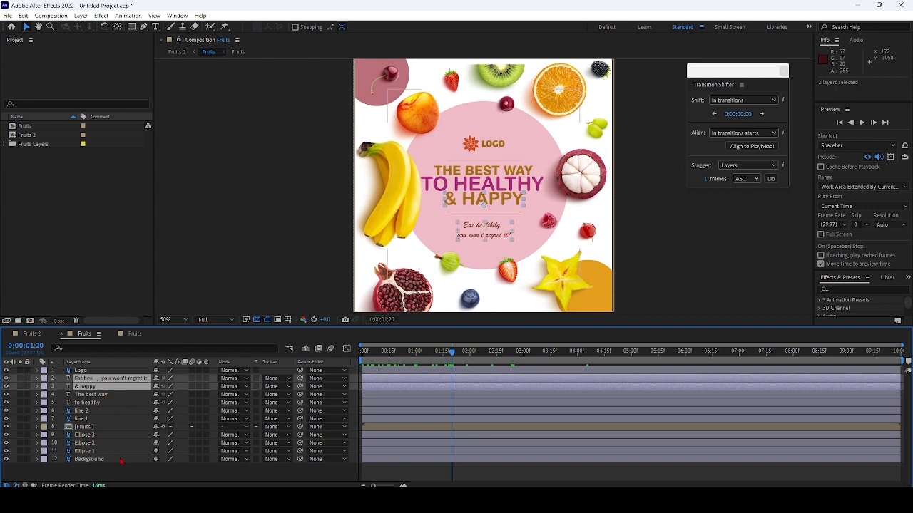
{"action": "left_click", "coordinate": [103, 390]}
{"action": "left_click", "coordinate": [103, 397], "text": "shift"}
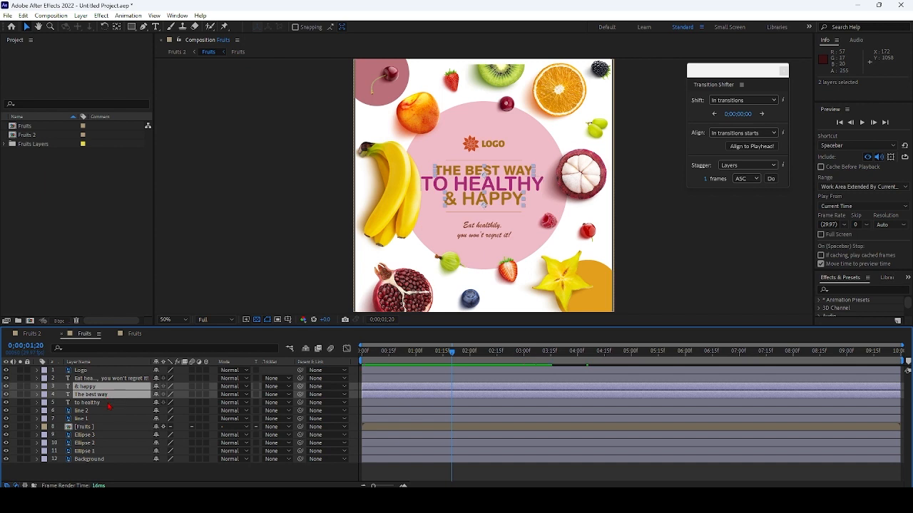
{"action": "left_click", "coordinate": [109, 404], "text": "shift"}
{"action": "left_click_drag", "start_coordinate": [450, 357], "coordinate": [410, 357]}
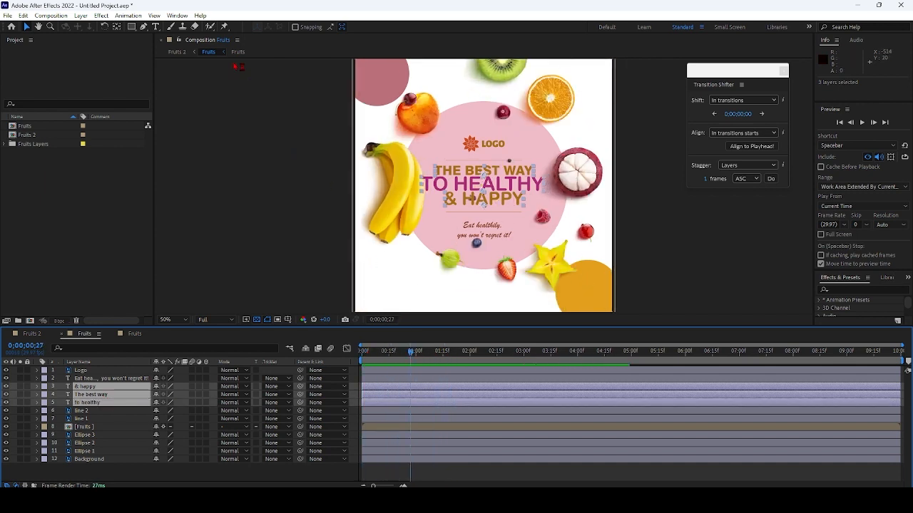
Step: Open Animation Composer 3 and display the Transitions - Text Layer category of the Starter Presets
{"action": "left_click", "coordinate": [175, 15]}
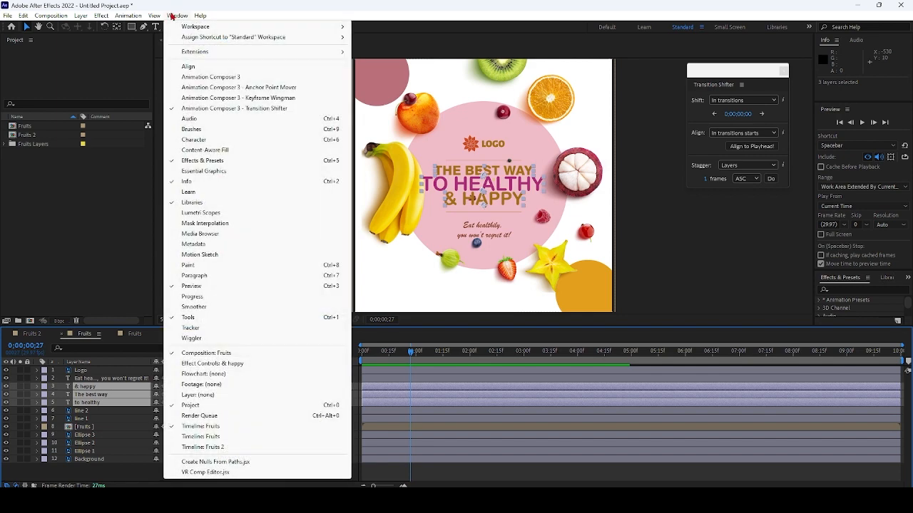
{"action": "left_click", "coordinate": [209, 77]}
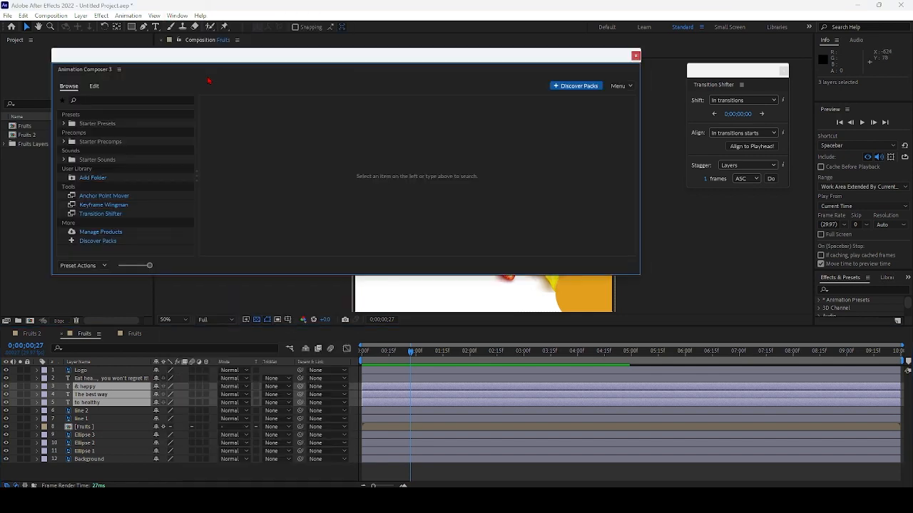
{"action": "left_click", "coordinate": [64, 160]}
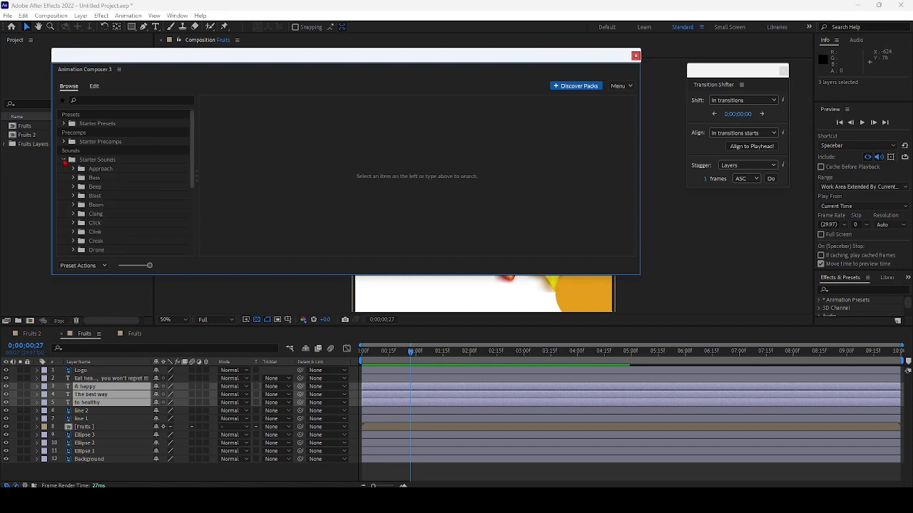
{"action": "left_click", "coordinate": [65, 160]}
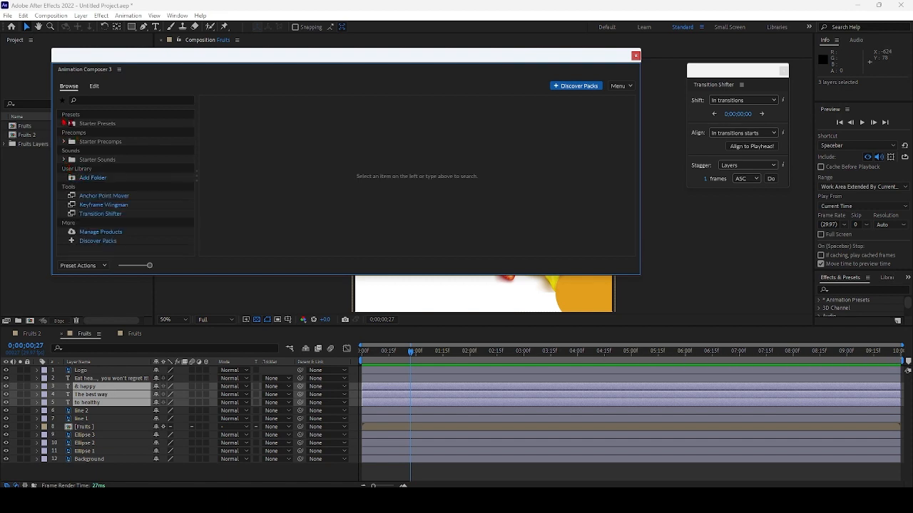
{"action": "left_click", "coordinate": [64, 123]}
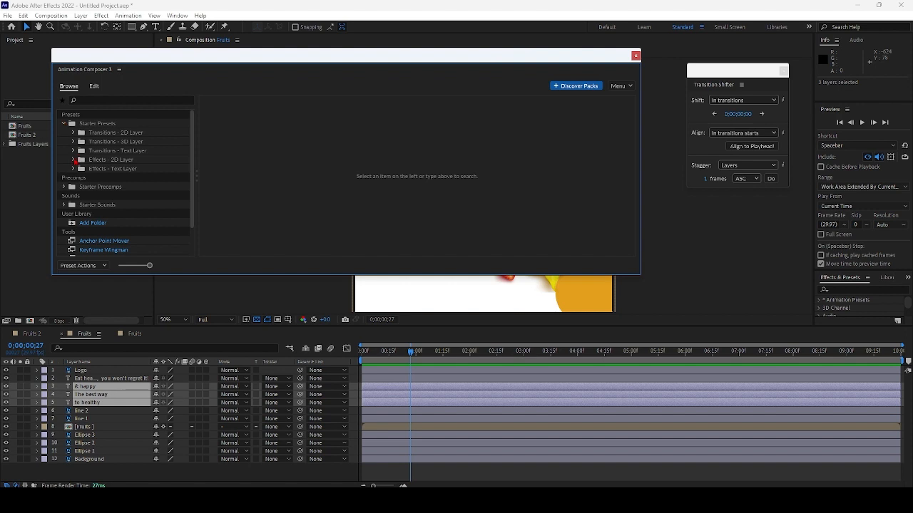
{"action": "left_click", "coordinate": [73, 160]}
{"action": "left_click", "coordinate": [73, 160]}
{"action": "left_click", "coordinate": [74, 168]}
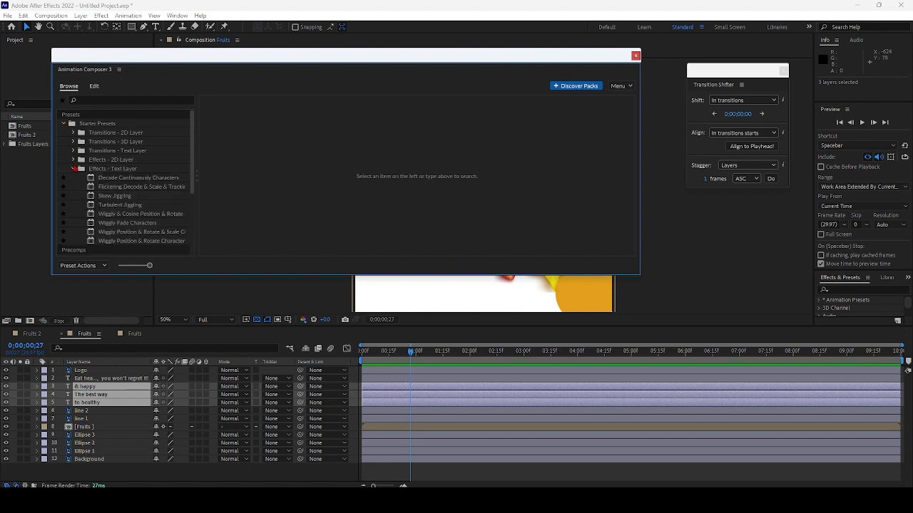
{"action": "left_click", "coordinate": [74, 168]}
{"action": "left_click", "coordinate": [103, 169]}
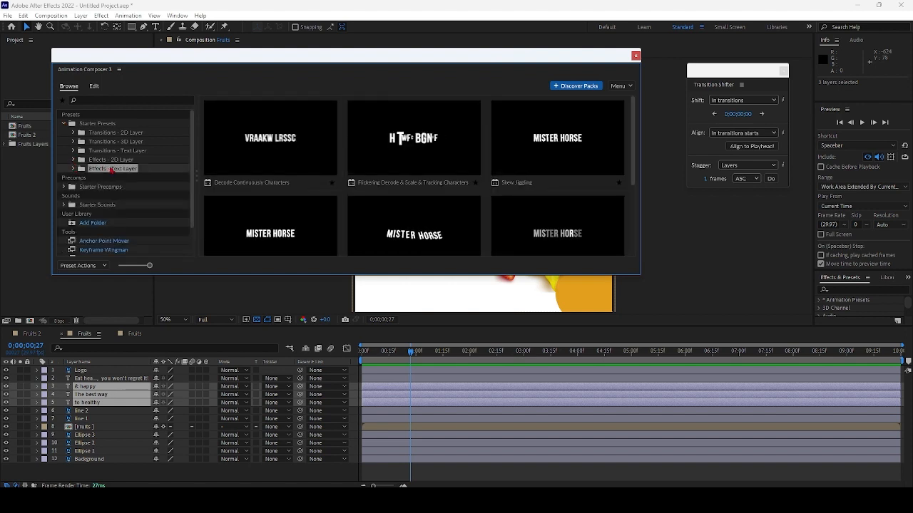
{"action": "left_click", "coordinate": [118, 150]}
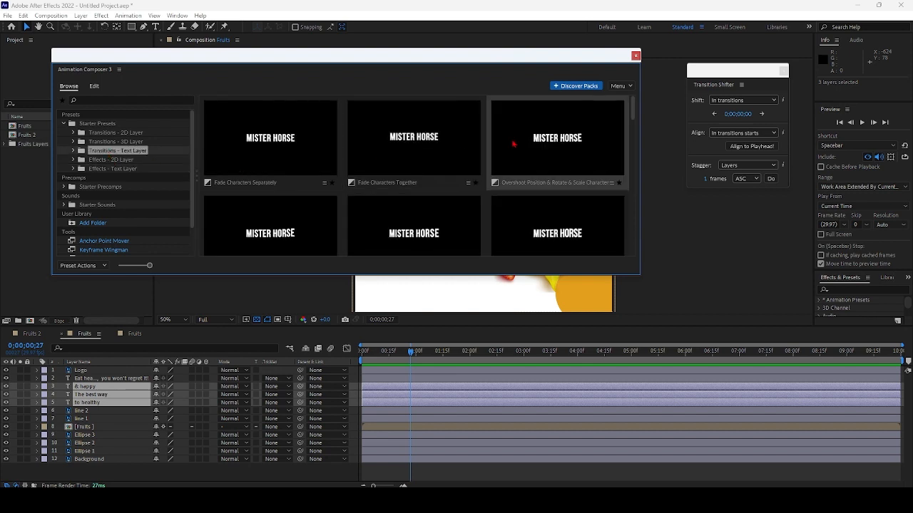
Step: Apply the Bottom variant of Overshoot Scale Characters as an In transition to the three selected headline layers
{"action": "scroll", "coordinate": [559, 146], "scroll_direction": "down", "scroll_amount": 1}
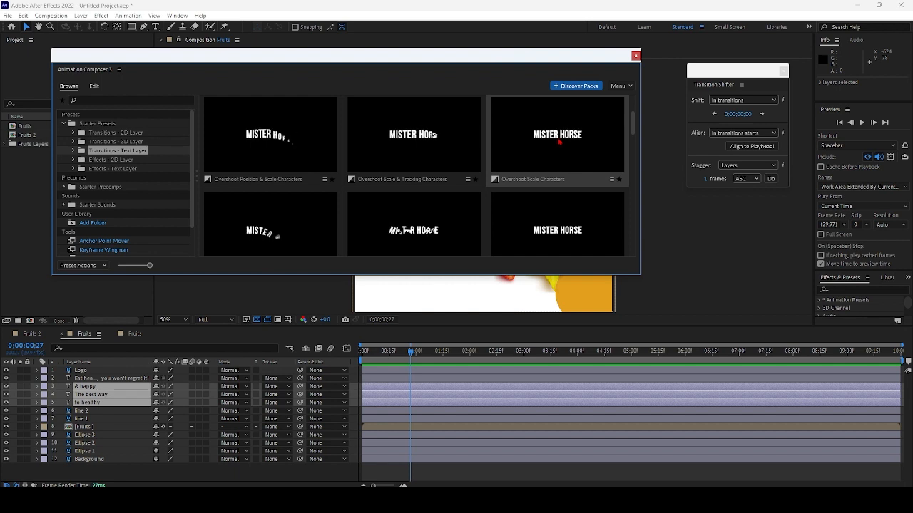
{"action": "left_click", "coordinate": [559, 143]}
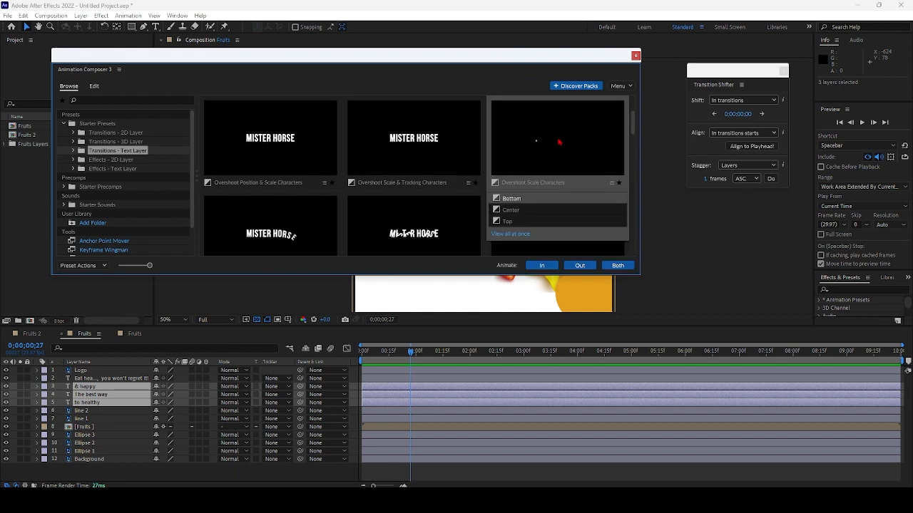
{"action": "left_click", "coordinate": [547, 266]}
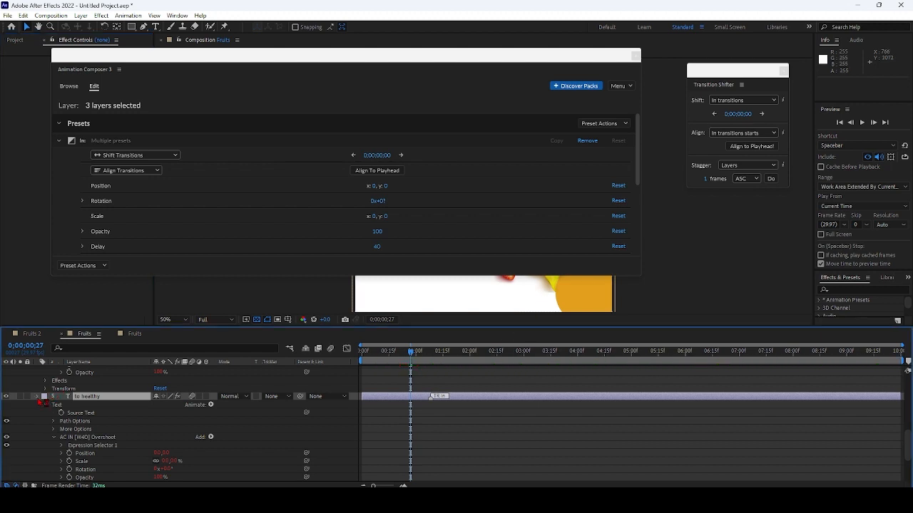
Step: Collapse the headline layers' properties, and move and narrow the Animation Composer window to uncover the artwork
{"action": "left_click", "coordinate": [46, 398]}
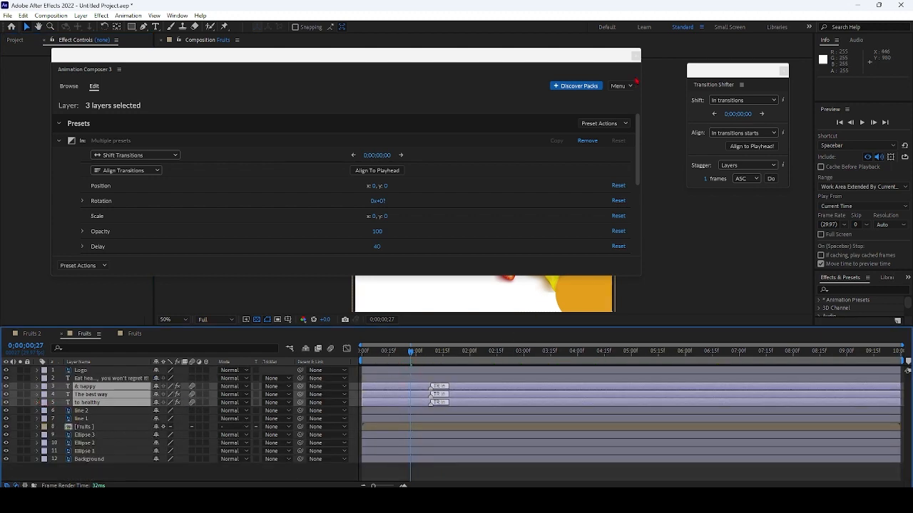
{"action": "left_click_drag", "start_coordinate": [568, 61], "coordinate": [693, 97]}
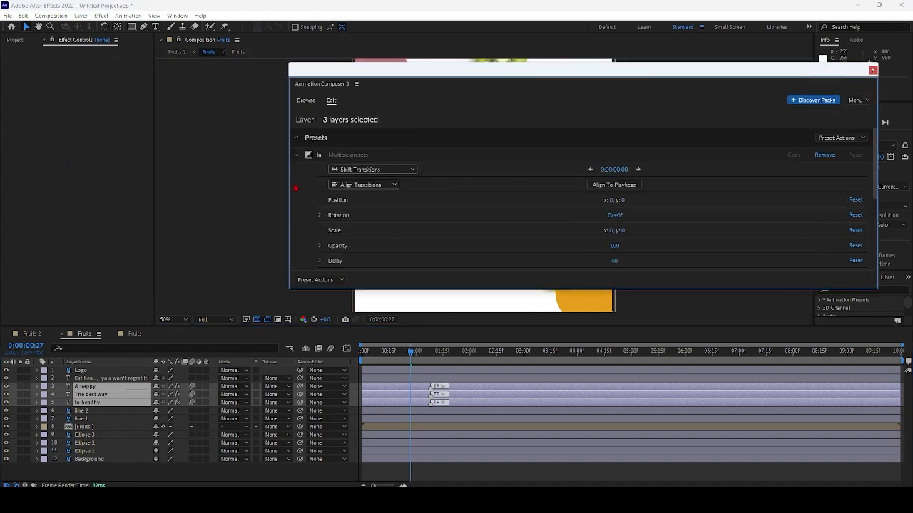
{"action": "left_click_drag", "start_coordinate": [287, 184], "coordinate": [659, 194]}
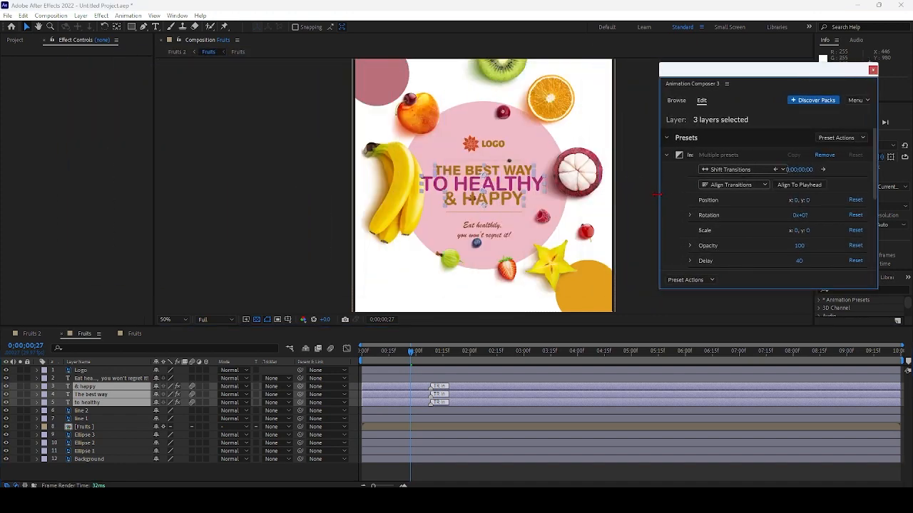
Step: Preview the headline's overshoot text animation from the first frame of the composition
{"action": "left_click", "coordinate": [411, 354]}
{"action": "key", "text": "space"}
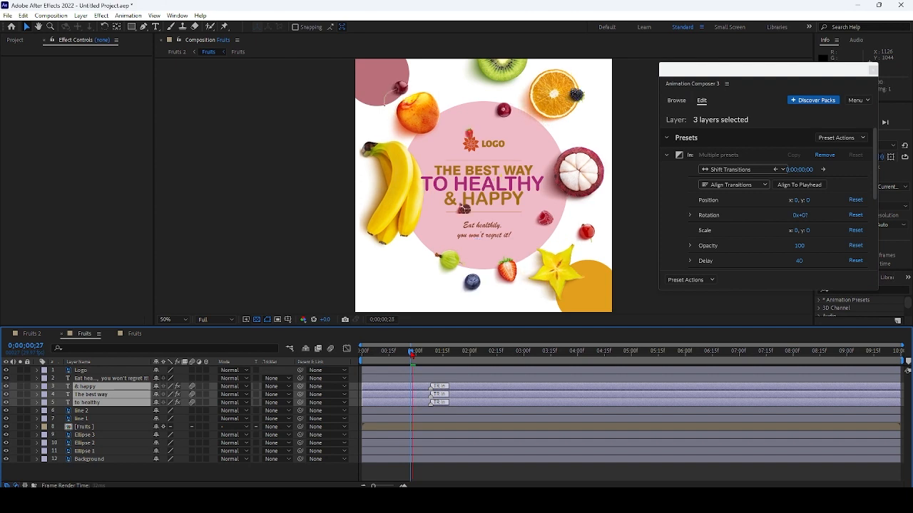
{"action": "left_click_drag", "start_coordinate": [412, 355], "coordinate": [323, 353]}
{"action": "key", "text": "space"}
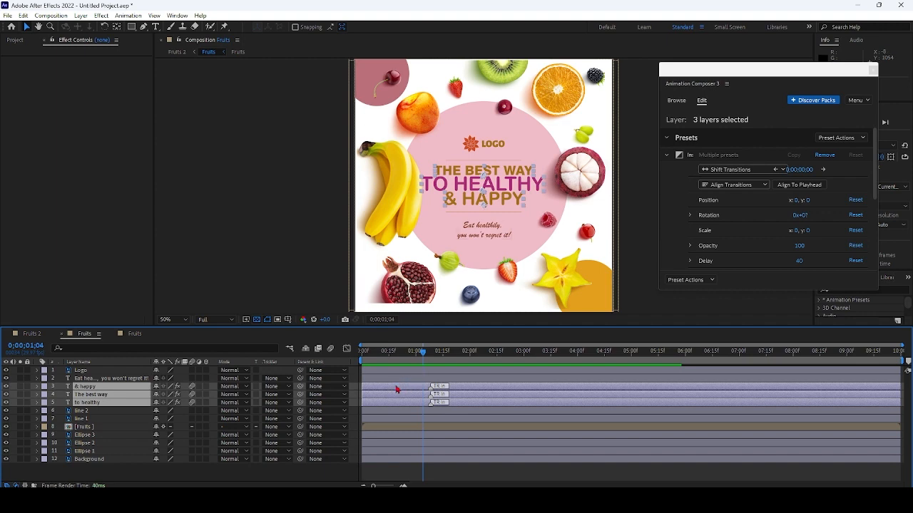
Step: Shift the three headline layers to start at about 0;00;01;01, staggering The best way and & happy progressively after to healthy
{"action": "left_click_drag", "start_coordinate": [387, 393], "coordinate": [445, 396]}
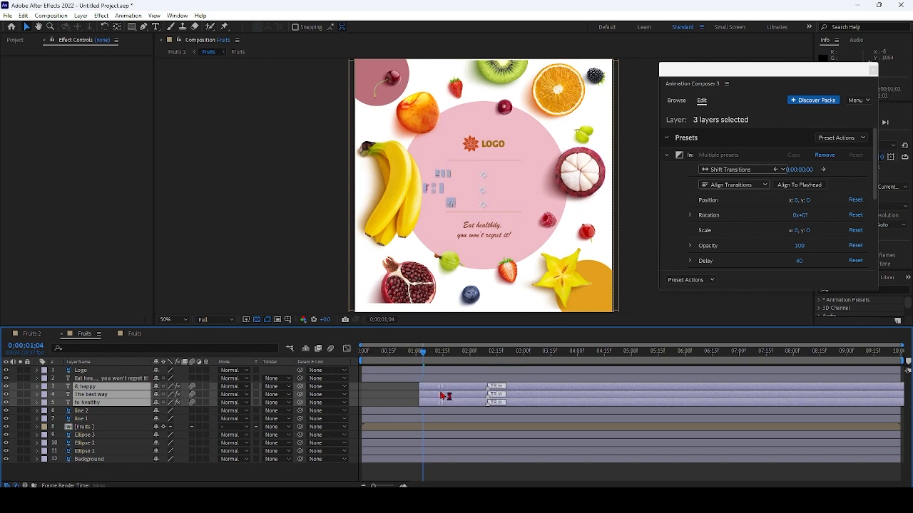
{"action": "left_click", "coordinate": [320, 269]}
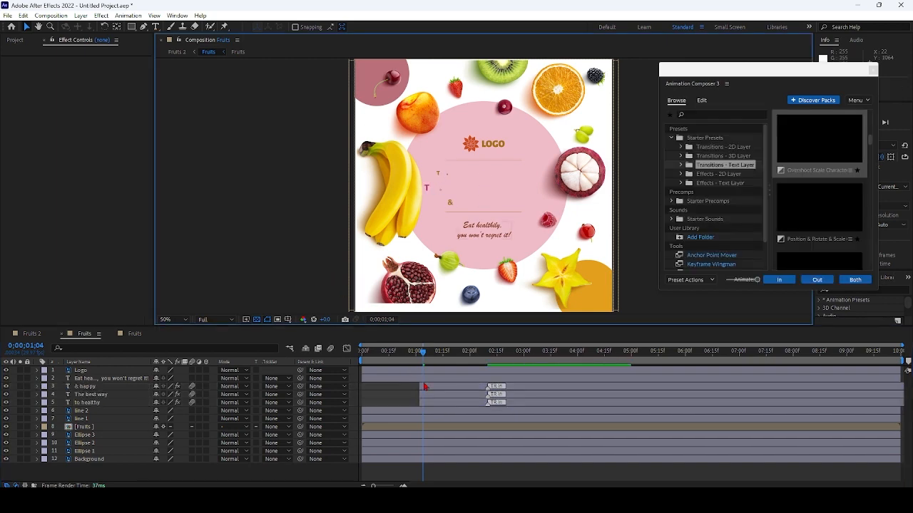
{"action": "mouse_move", "coordinate": [431, 393]}
{"action": "left_mouse_down"}
{"action": "mouse_move", "coordinate": [454, 394]}
{"action": "mouse_move", "coordinate": [443, 401]}
{"action": "left_mouse_up"}
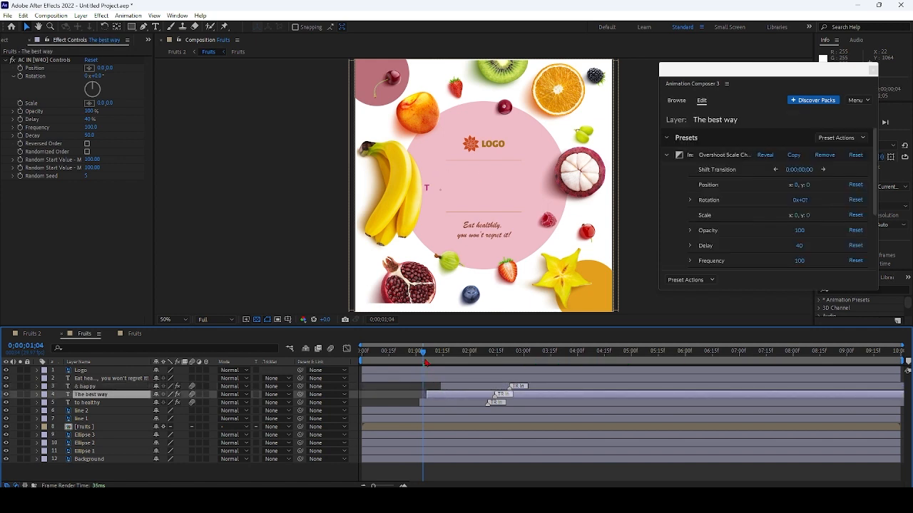
Step: Preview the staggered headline entrance, both from just before the text begins and from the first frame
{"action": "left_click_drag", "start_coordinate": [424, 352], "coordinate": [408, 347]}
{"action": "key", "text": "space"}
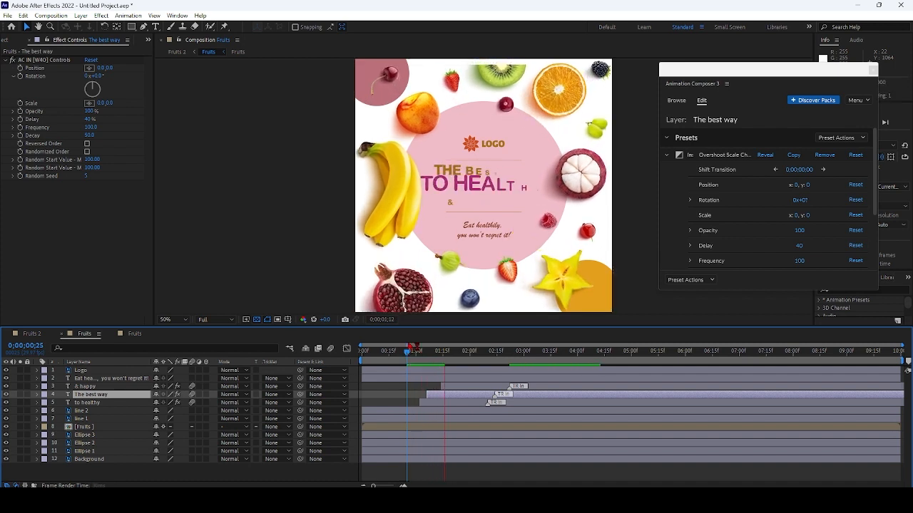
{"action": "key", "text": "space"}
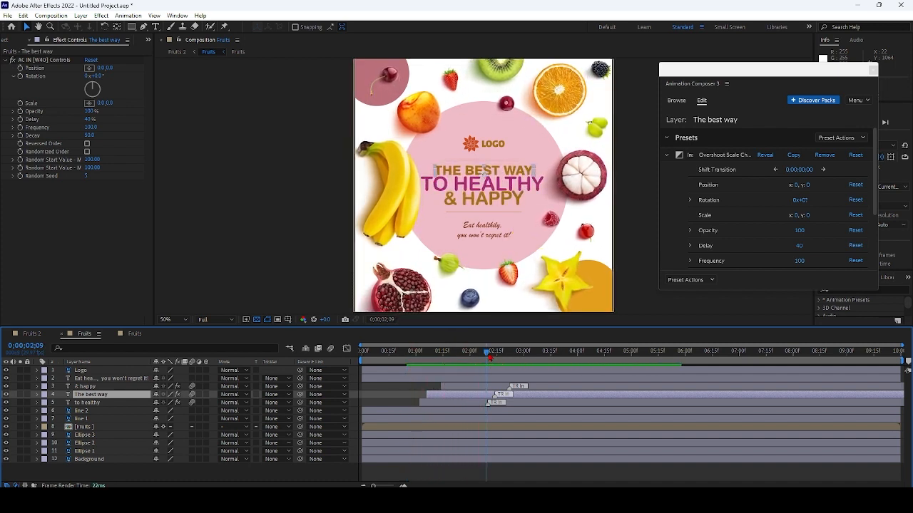
{"action": "left_click_drag", "start_coordinate": [490, 357], "coordinate": [355, 353]}
{"action": "key", "text": "space"}
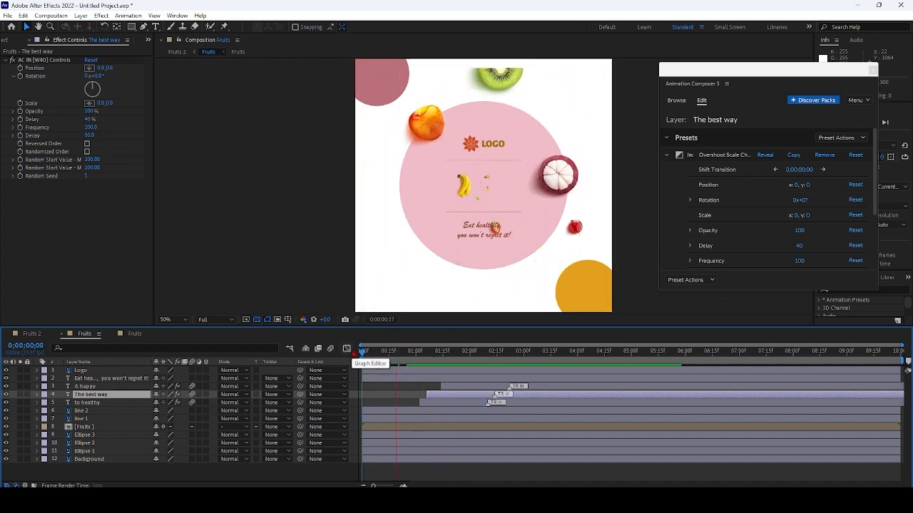
{"action": "key", "text": "space"}
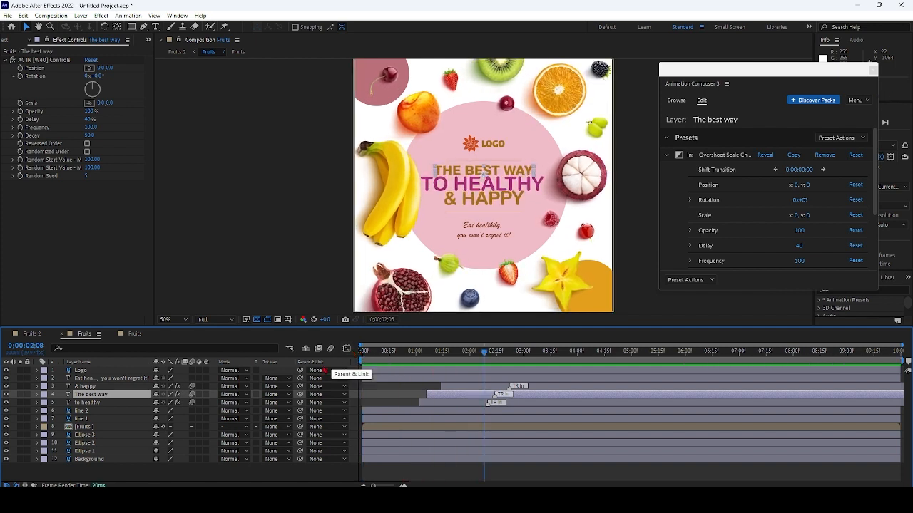
Step: Apply the Scale & Tracking Characters Simultaneously text preset as an In transition to the Eat healthily, you won't regret it! layer
{"action": "left_click", "coordinate": [94, 379]}
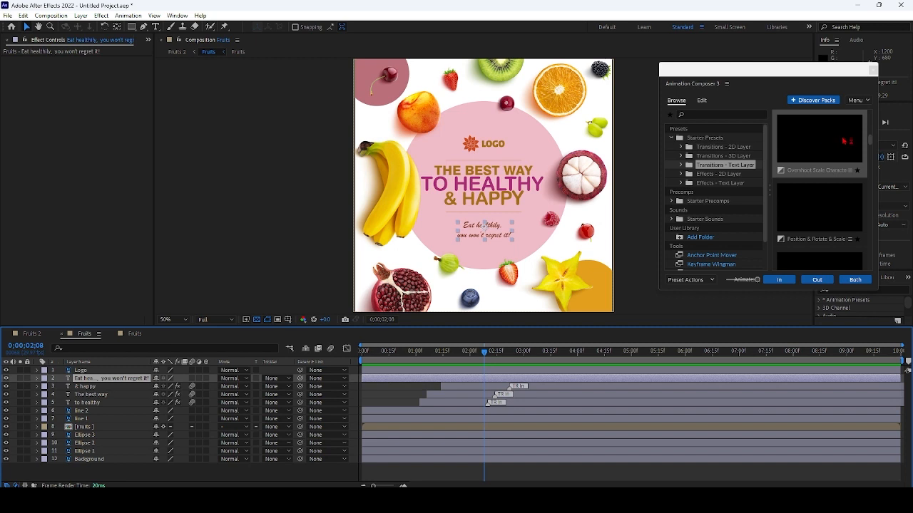
{"action": "scroll", "coordinate": [824, 161], "scroll_direction": "down", "scroll_amount": 2}
{"action": "scroll", "coordinate": [824, 162], "scroll_direction": "up", "scroll_amount": 1}
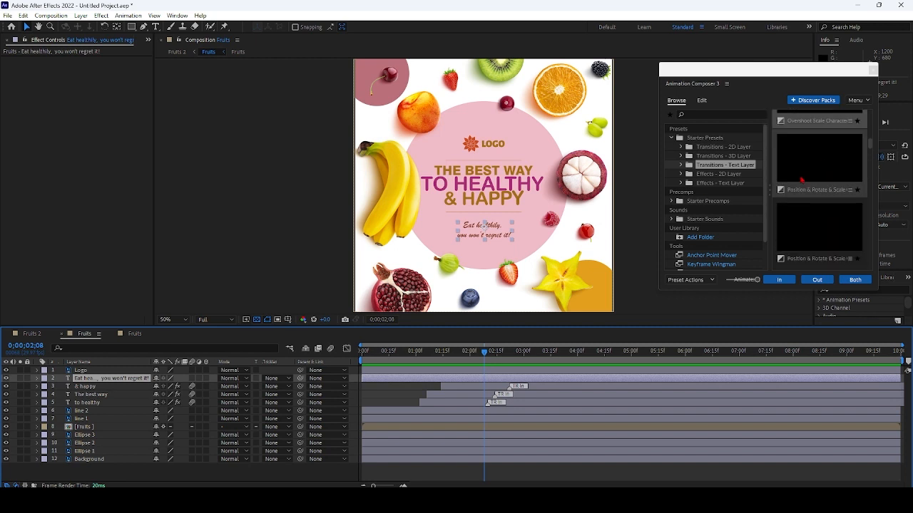
{"action": "left_click_drag", "start_coordinate": [656, 199], "coordinate": [435, 199]}
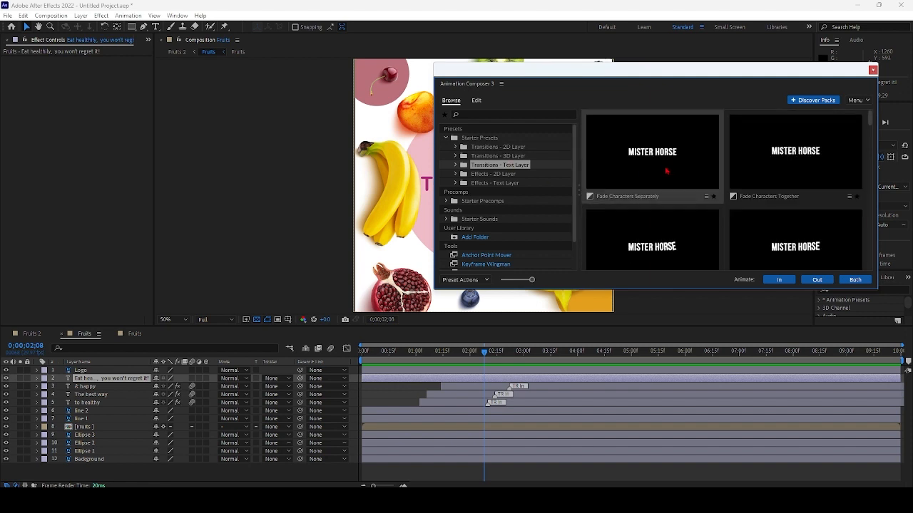
{"action": "scroll", "coordinate": [667, 171], "scroll_direction": "down", "scroll_amount": 3}
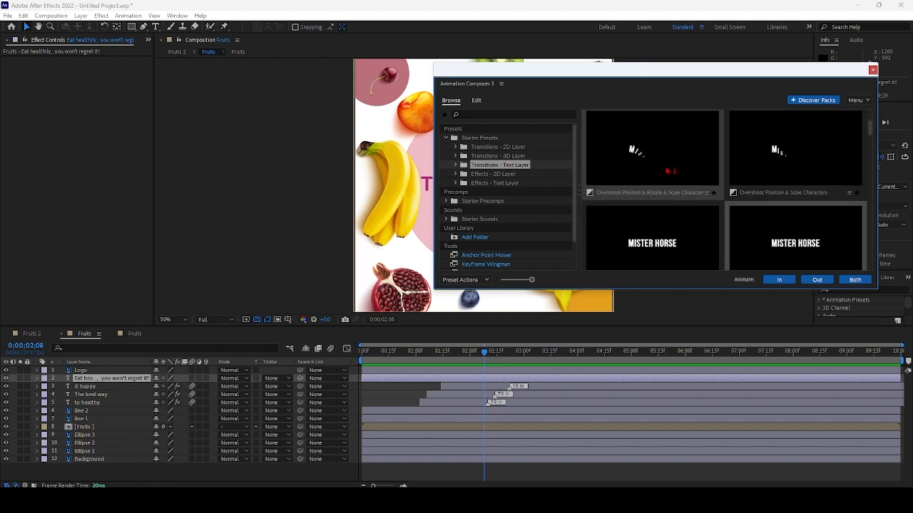
{"action": "scroll", "coordinate": [666, 172], "scroll_direction": "down", "scroll_amount": 2}
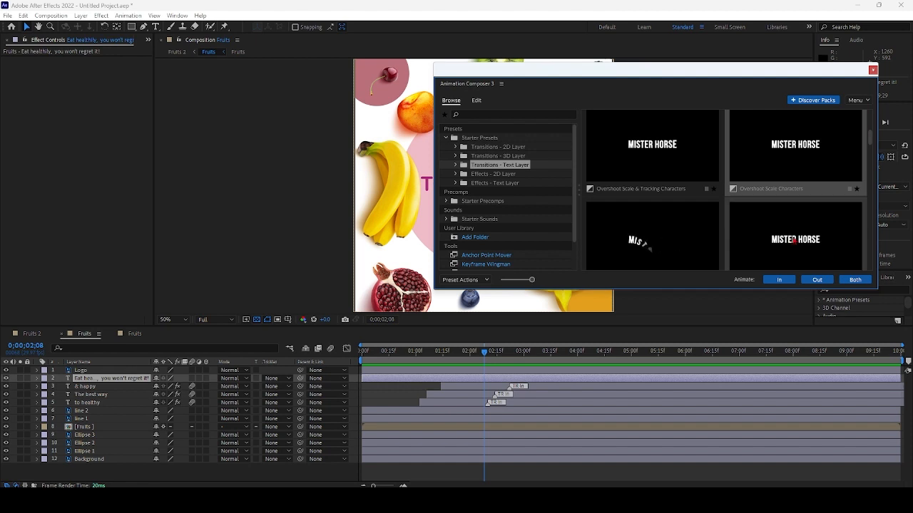
{"action": "scroll", "coordinate": [793, 240], "scroll_direction": "down", "scroll_amount": 1}
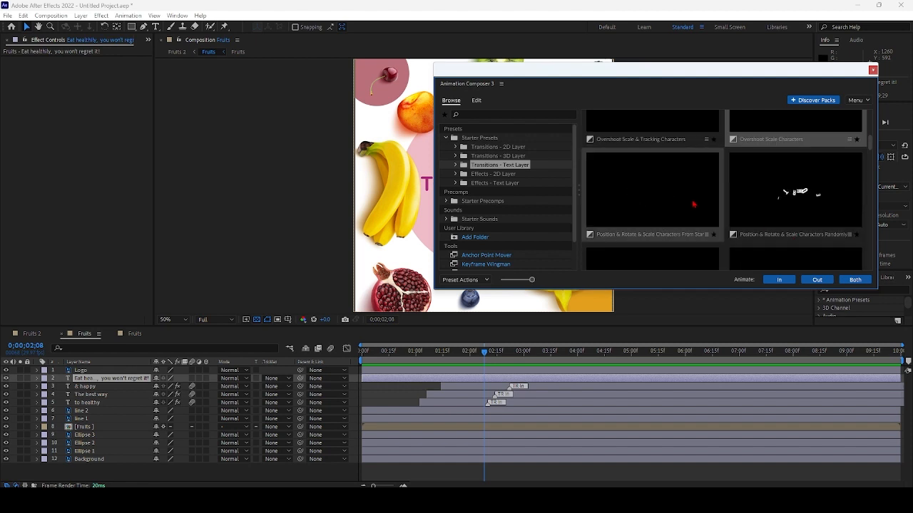
{"action": "scroll", "coordinate": [766, 266], "scroll_direction": "down", "scroll_amount": 1}
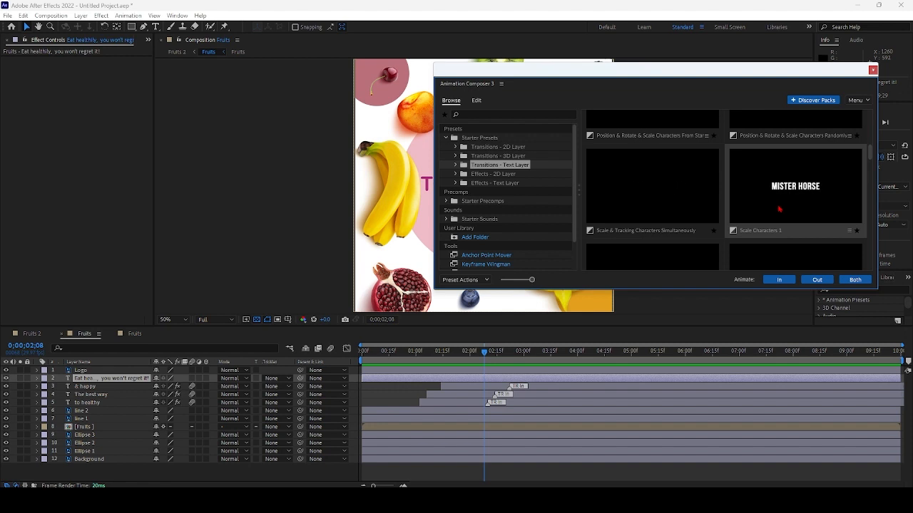
{"action": "left_click", "coordinate": [772, 279]}
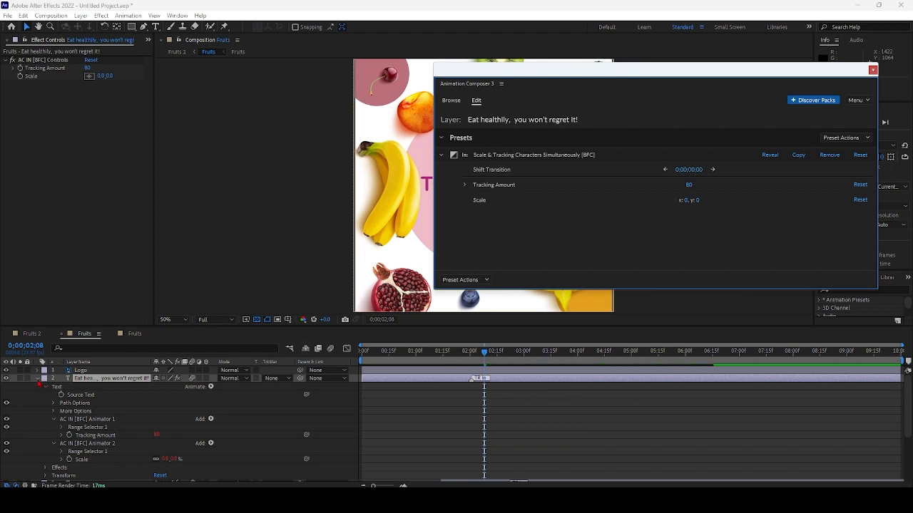
Step: Collapse the tagline layer's properties, shift the layer to start at about 0;00;01;07, and close the Animation Composer window
{"action": "left_click", "coordinate": [134, 380]}
{"action": "key", "text": "u"}
{"action": "left_click_drag", "start_coordinate": [427, 383], "coordinate": [492, 386]}
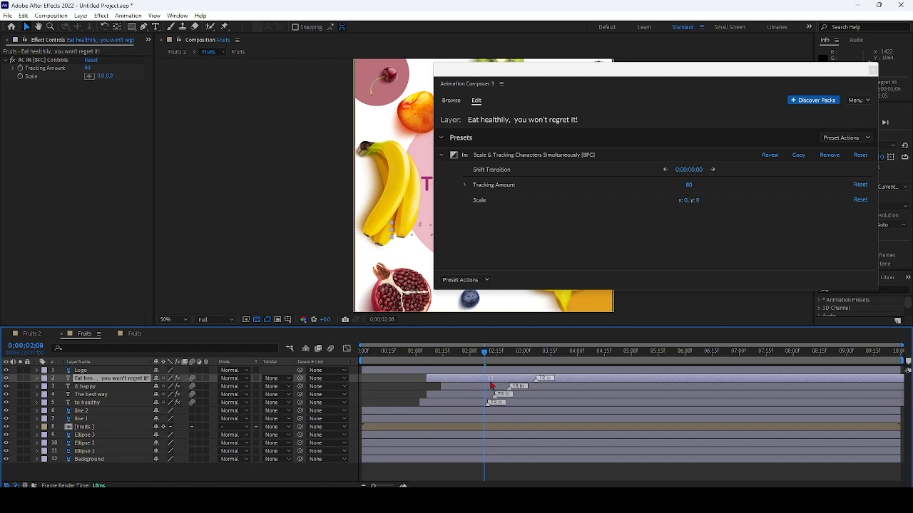
{"action": "left_click", "coordinate": [873, 69]}
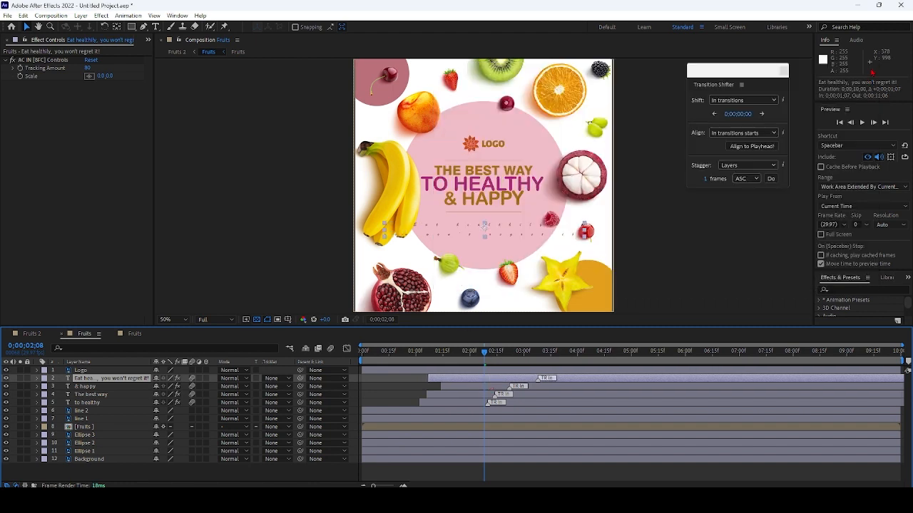
Step: Preview the tagline's scale and tracking entrance together with the headline from the first frame
{"action": "key", "text": "Home"}
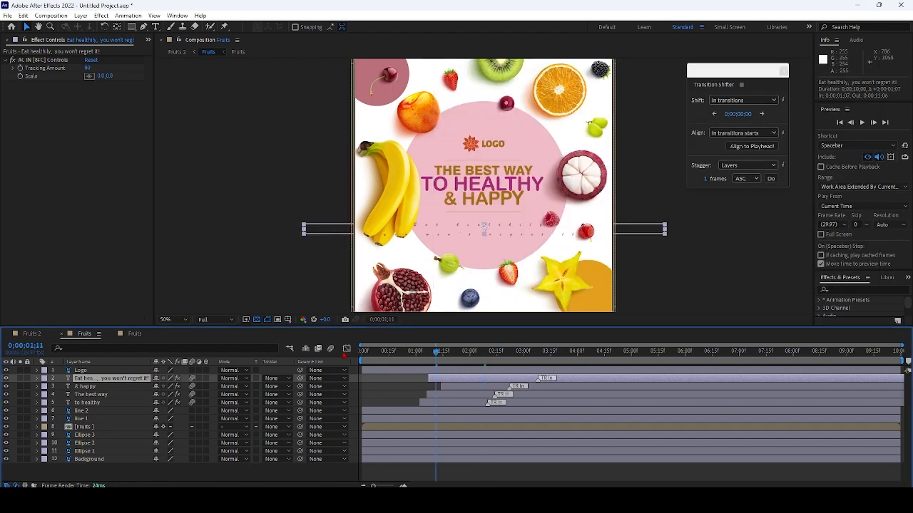
{"action": "key", "text": "space"}
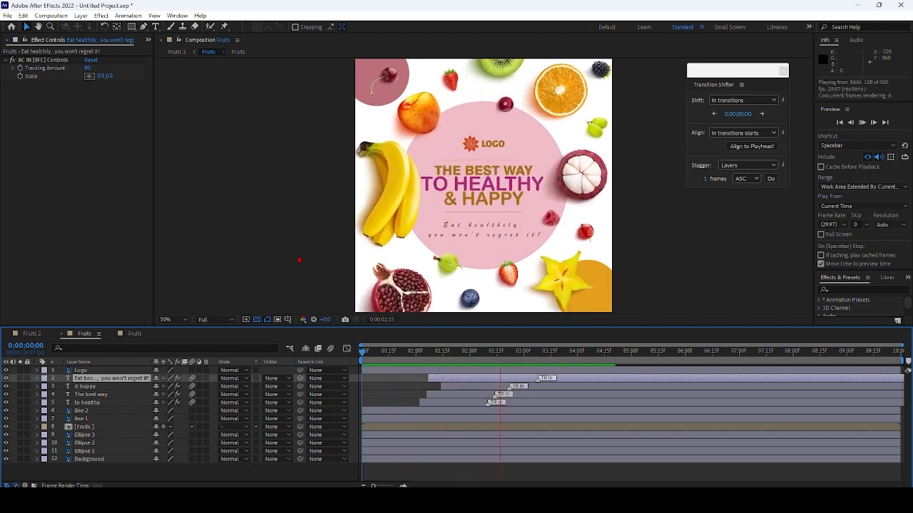
{"action": "key", "text": "space"}
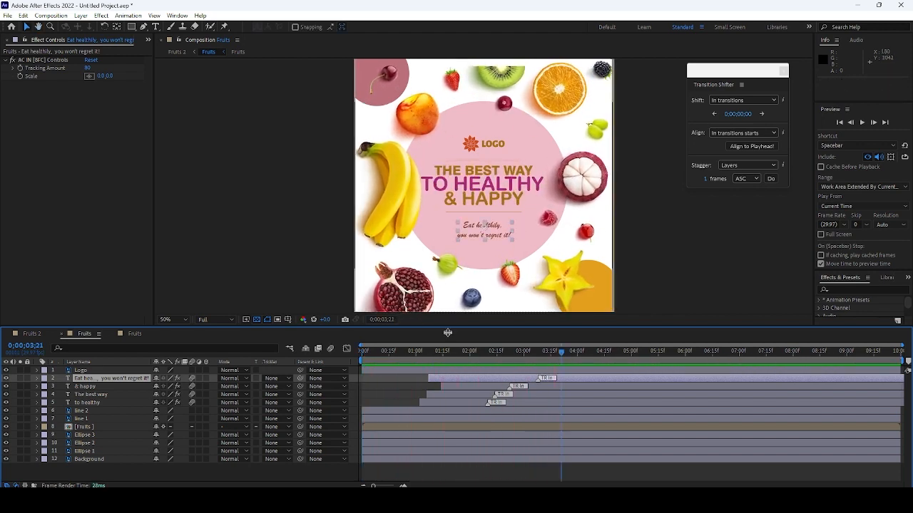
Step: Trim the start of the Logo layer to about 0;00;01;07 and preview the composition from the first frame
{"action": "left_click", "coordinate": [470, 371]}
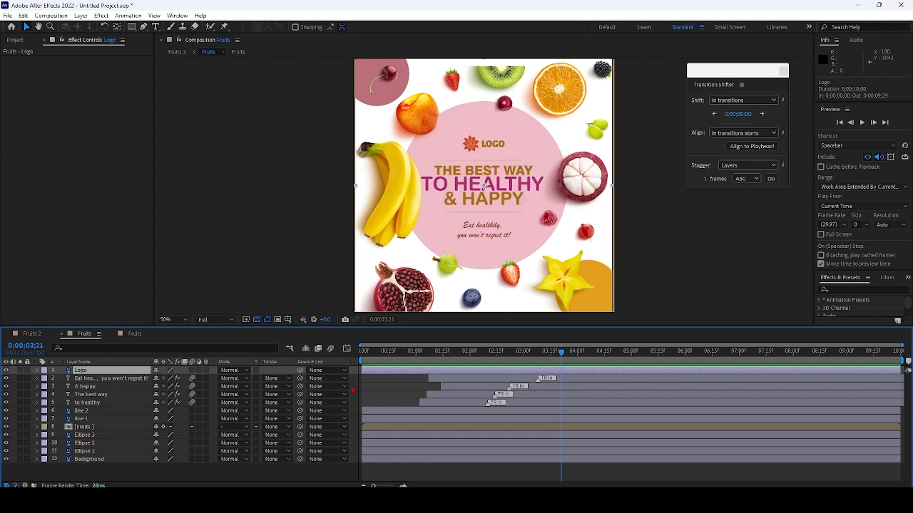
{"action": "left_click_drag", "start_coordinate": [361, 369], "coordinate": [426, 371]}
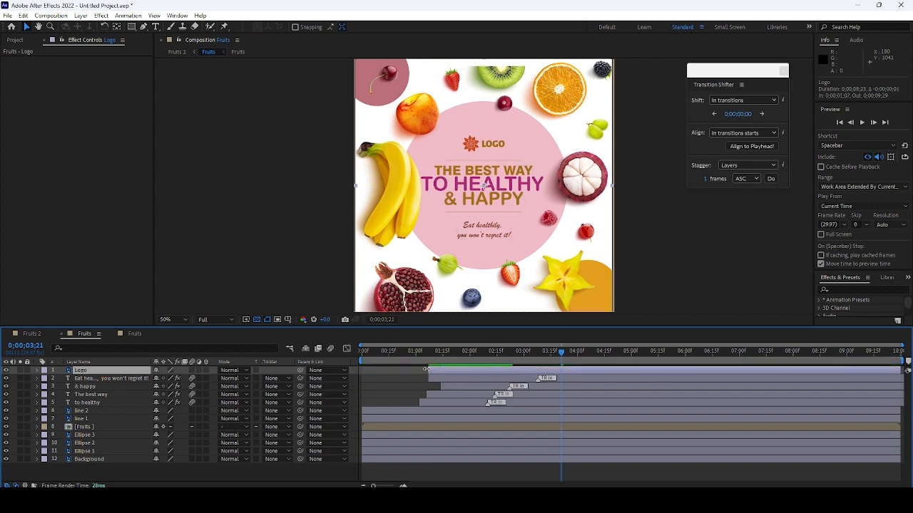
{"action": "left_click_drag", "start_coordinate": [561, 352], "coordinate": [309, 363]}
{"action": "key", "text": "space"}
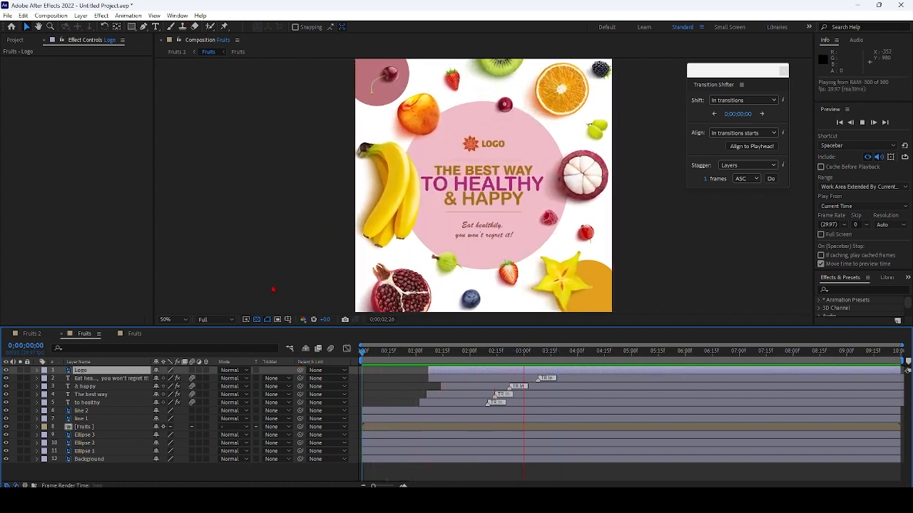
{"action": "key", "text": "space"}
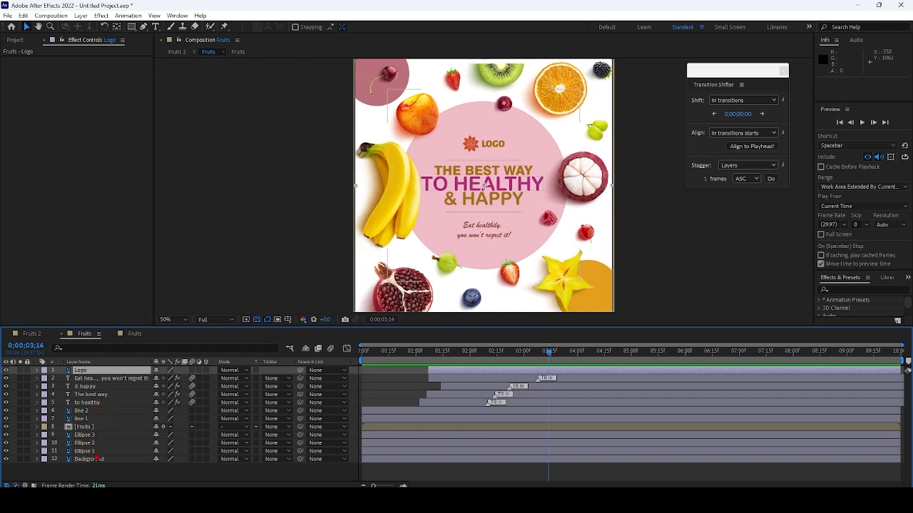
Step: Draw a rectangular mask about 348 × 22 px on the line 1 layer, enclosing the thin line above the headline
{"action": "left_click", "coordinate": [85, 411]}
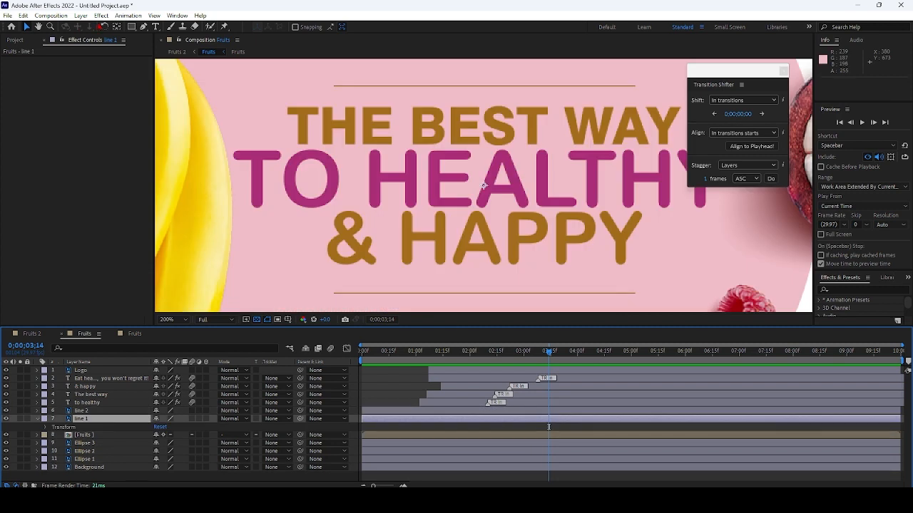
{"action": "key", "text": "q"}
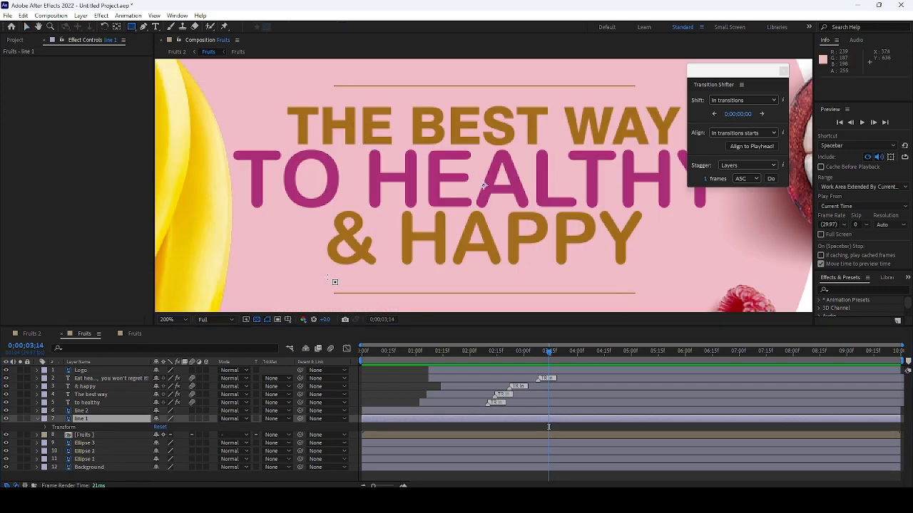
{"action": "left_click", "coordinate": [6, 419]}
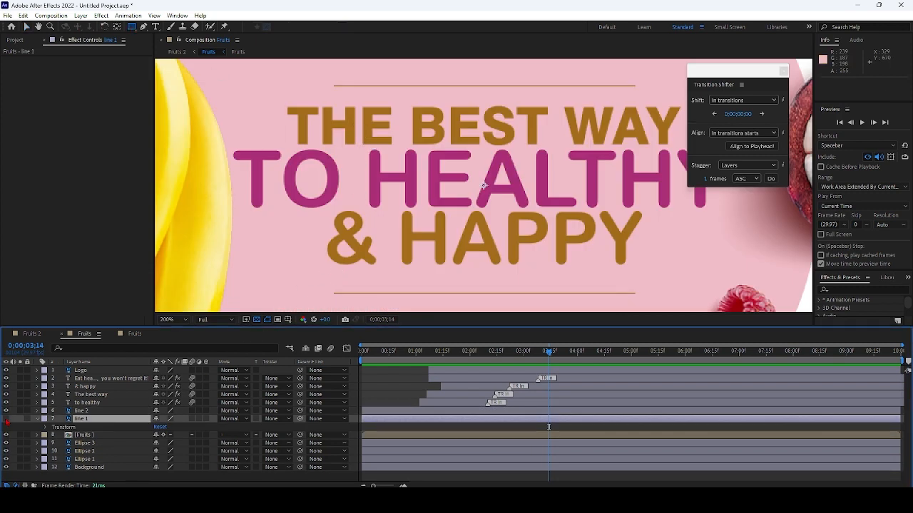
{"action": "left_click", "coordinate": [7, 419]}
{"action": "left_click_drag", "start_coordinate": [319, 76], "coordinate": [650, 95]}
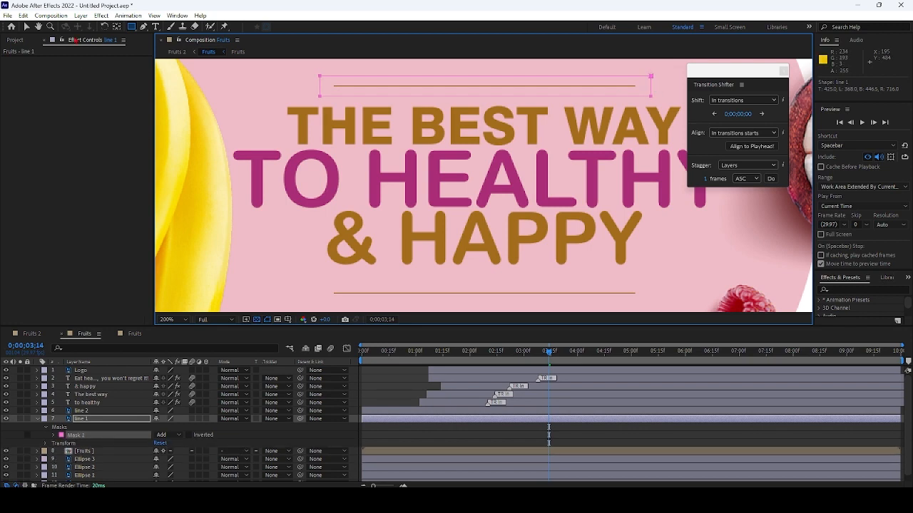
Step: Narrow line 1's mask to a sliver just before the line's left end, and keyframe its Mask Path at 0;00;01;02
{"action": "left_click", "coordinate": [27, 27]}
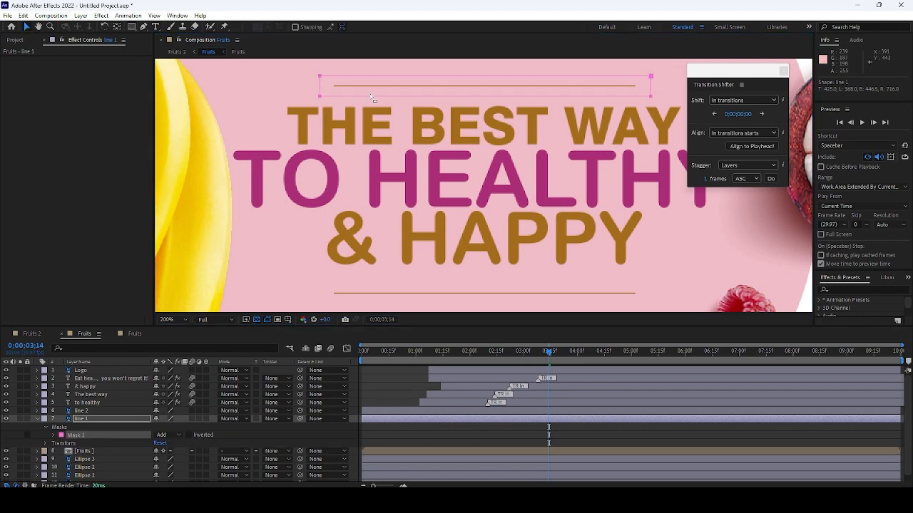
{"action": "left_click", "coordinate": [644, 97]}
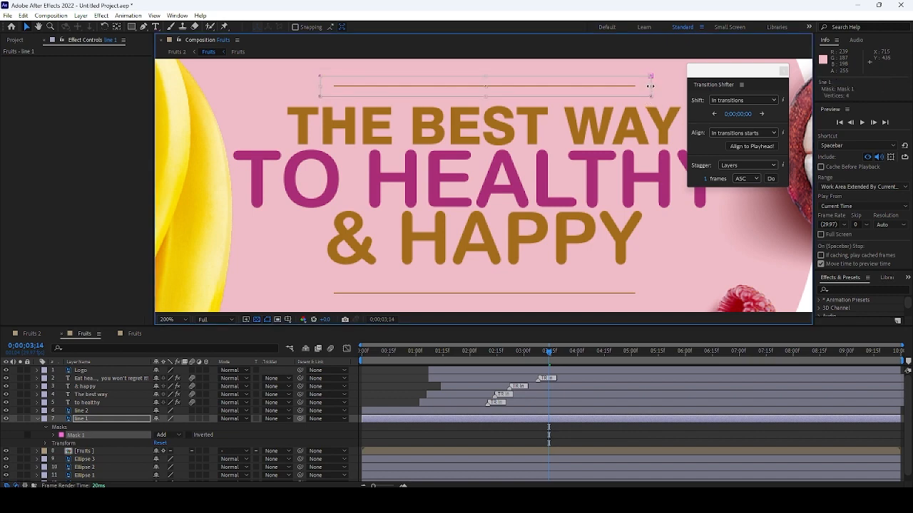
{"action": "left_click_drag", "start_coordinate": [650, 86], "coordinate": [365, 93]}
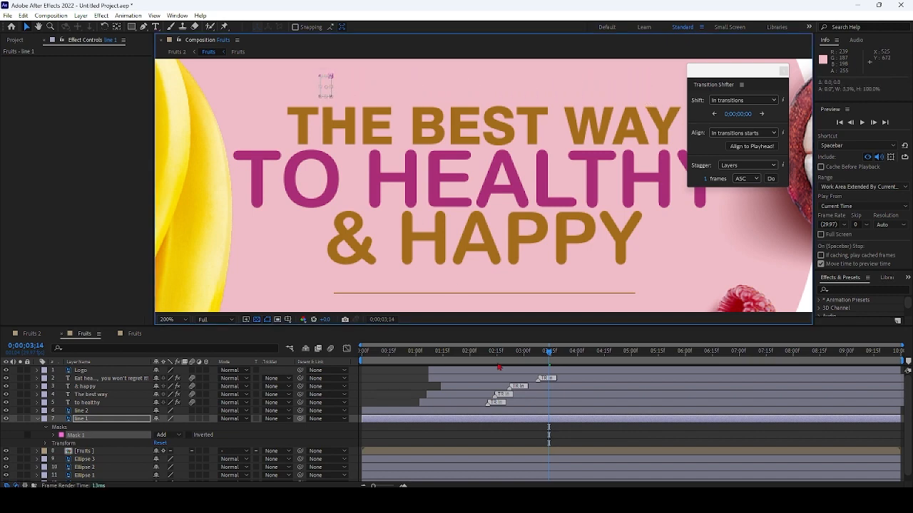
{"action": "left_click_drag", "start_coordinate": [548, 358], "coordinate": [418, 352]}
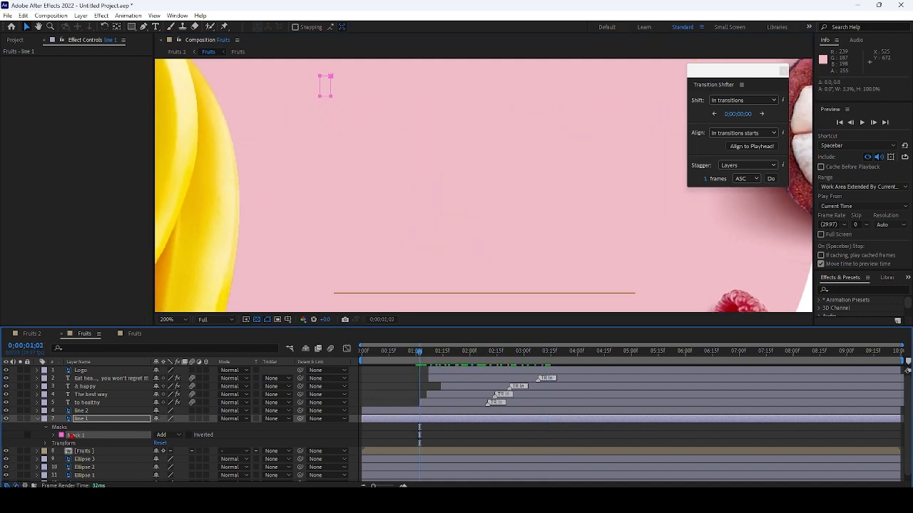
{"action": "left_click", "coordinate": [54, 435]}
{"action": "left_click", "coordinate": [69, 444]}
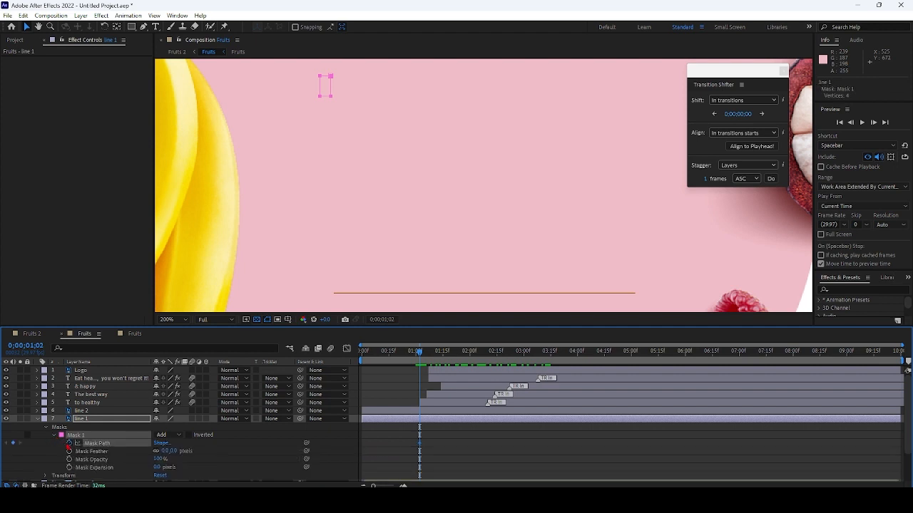
Step: At 0;00;01;29, widen line 1's mask to cover the whole line, and apply Easy Ease to both Mask Path keyframes
{"action": "key", "text": "space"}
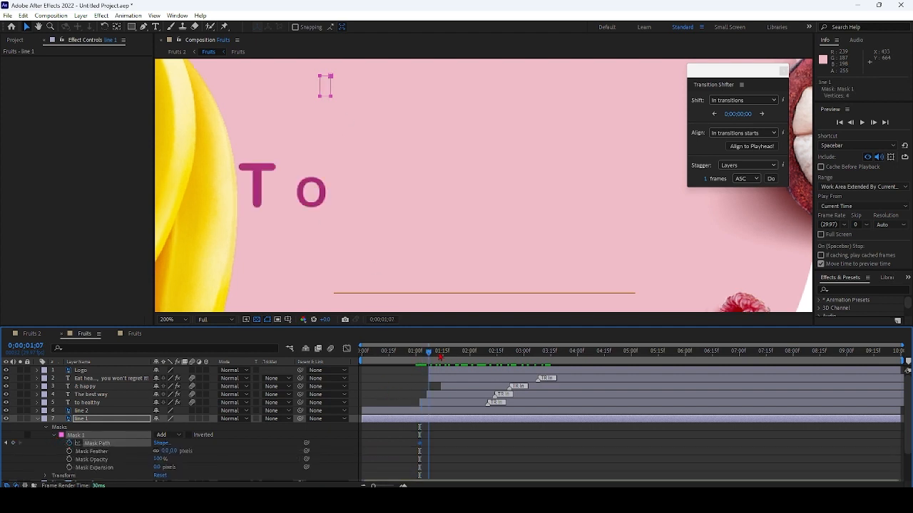
{"action": "left_click_drag", "start_coordinate": [482, 360], "coordinate": [467, 361]}
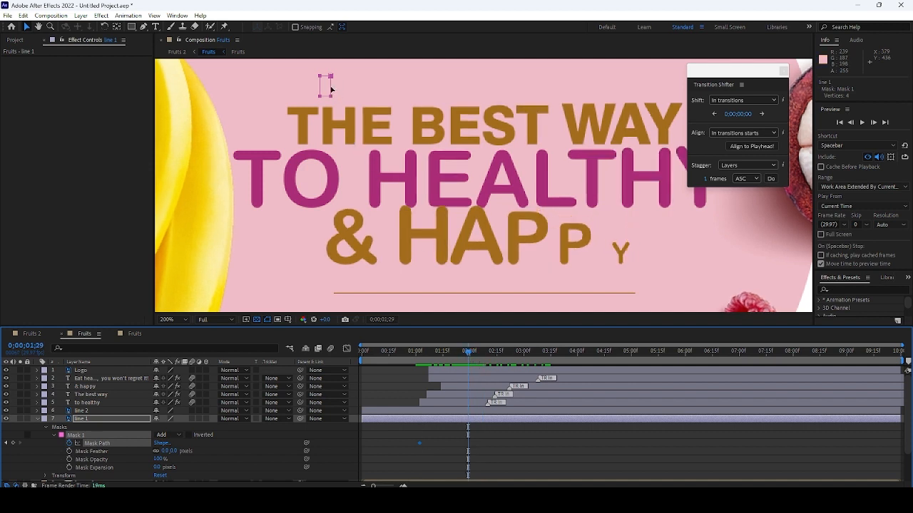
{"action": "left_click", "coordinate": [331, 87]}
{"action": "left_click_drag", "start_coordinate": [331, 87], "coordinate": [649, 107]}
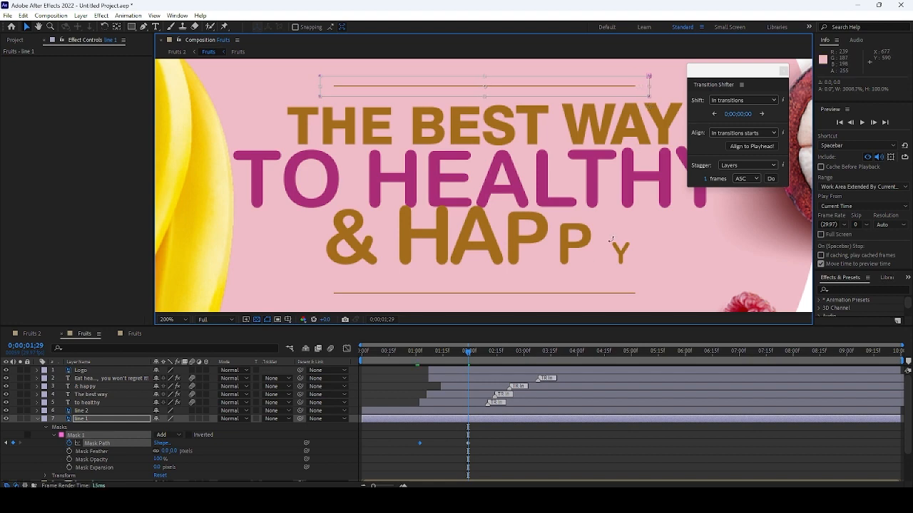
{"action": "double_click", "coordinate": [576, 284]}
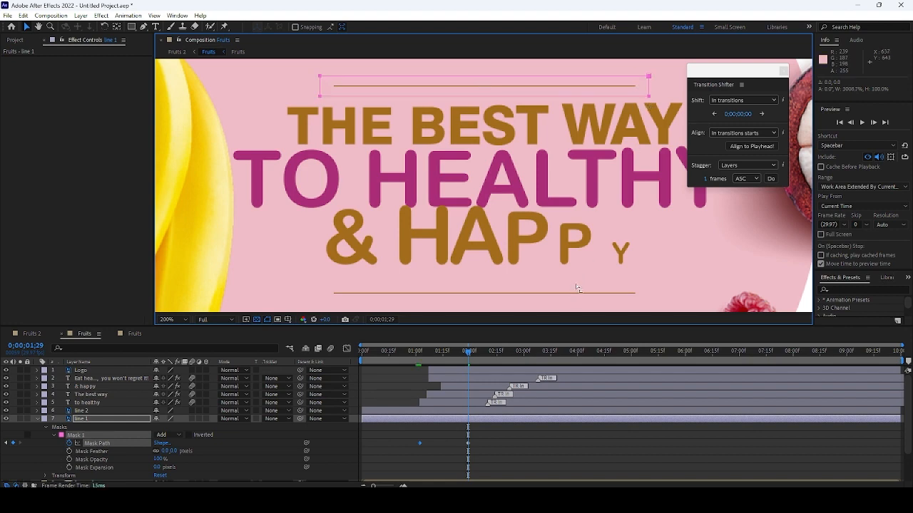
{"action": "left_click_drag", "start_coordinate": [481, 435], "coordinate": [409, 454]}
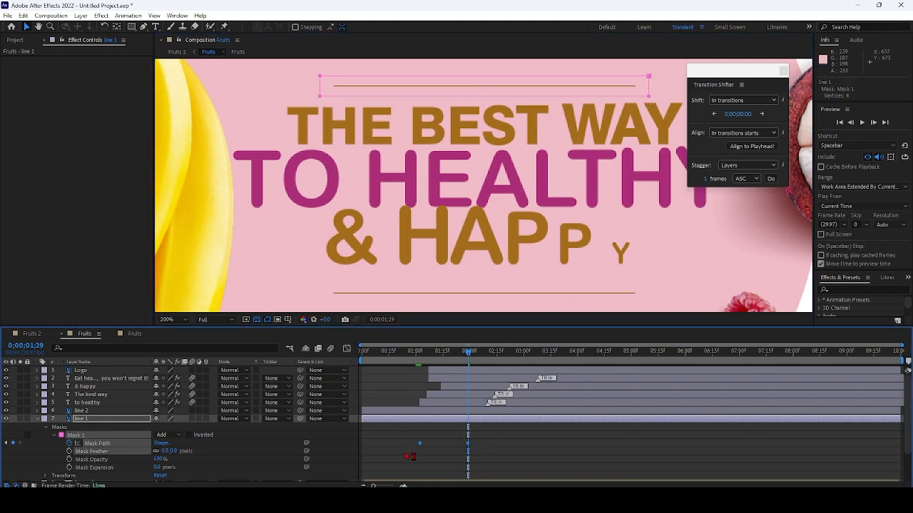
{"action": "scroll", "coordinate": [95, 438], "scroll_direction": "down", "scroll_amount": 2}
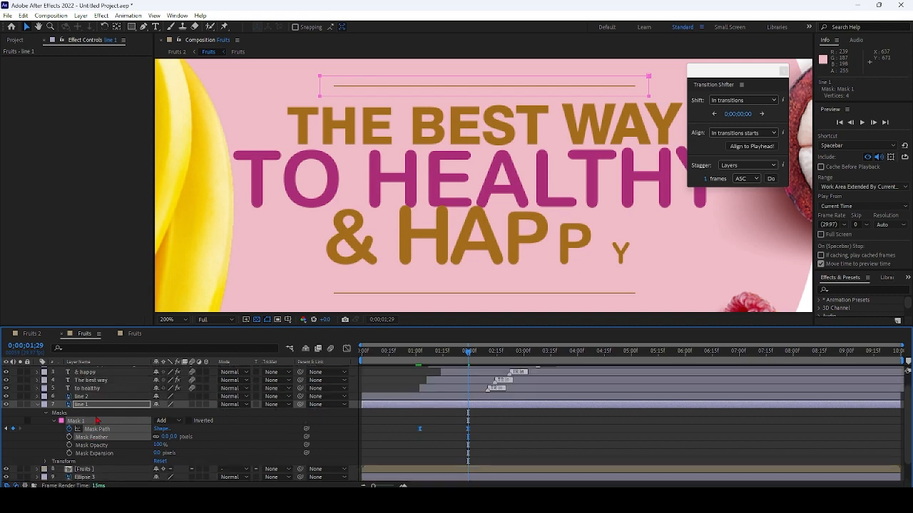
Step: Draw a rectangular mask about 353 × 17 px on the line 2 layer, enclosing the thin line below the headline
{"action": "left_click", "coordinate": [99, 396]}
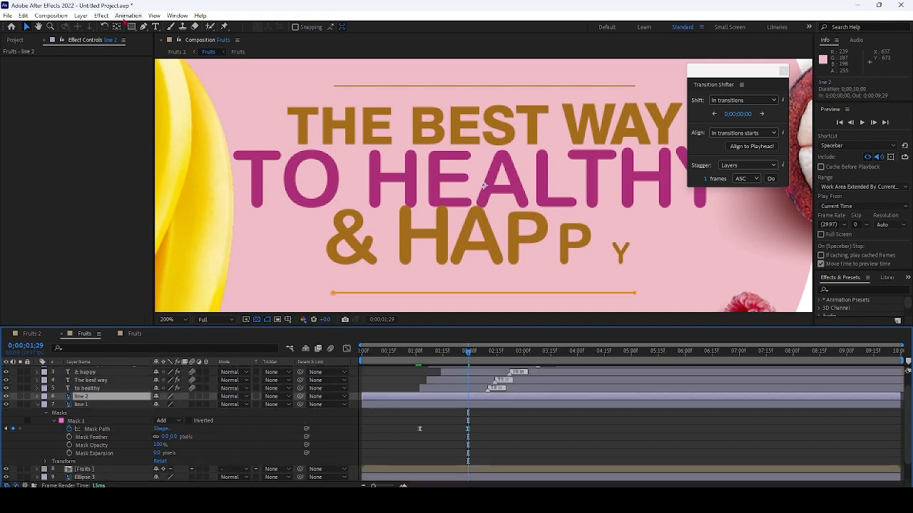
{"action": "left_click", "coordinate": [132, 27]}
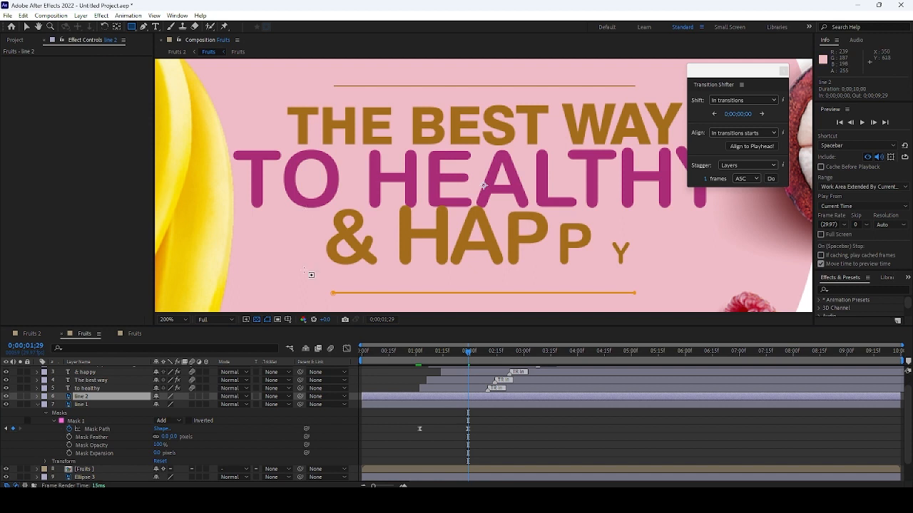
{"action": "left_click_drag", "start_coordinate": [311, 288], "coordinate": [666, 297]}
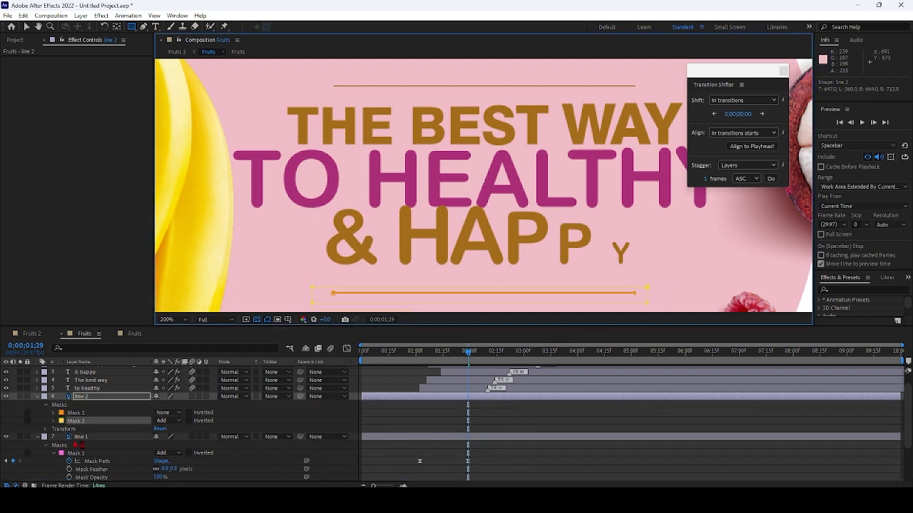
Step: Delete Mask 1 from the line 2 layer, keeping only the newly drawn Mask 2 around the line
{"action": "left_click", "coordinate": [83, 424]}
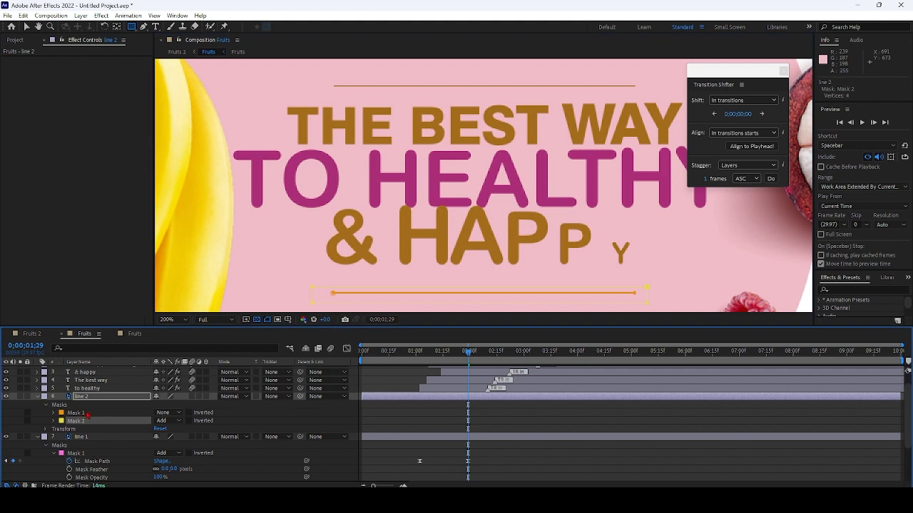
{"action": "left_click", "coordinate": [88, 414]}
{"action": "key", "text": "Delete"}
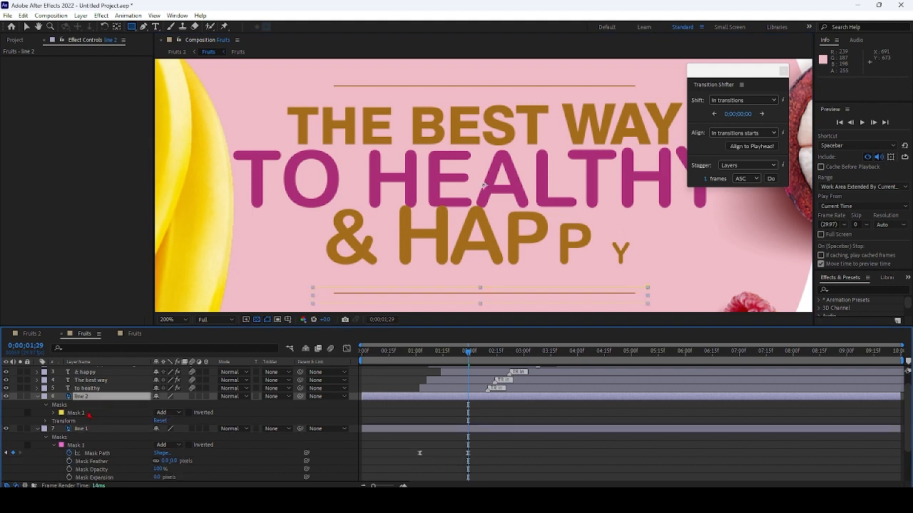
Step: Narrow line 2's mask to a sliver just past the line's right end, and keyframe its Mask Path at 0;00;01;23
{"action": "left_click", "coordinate": [26, 26]}
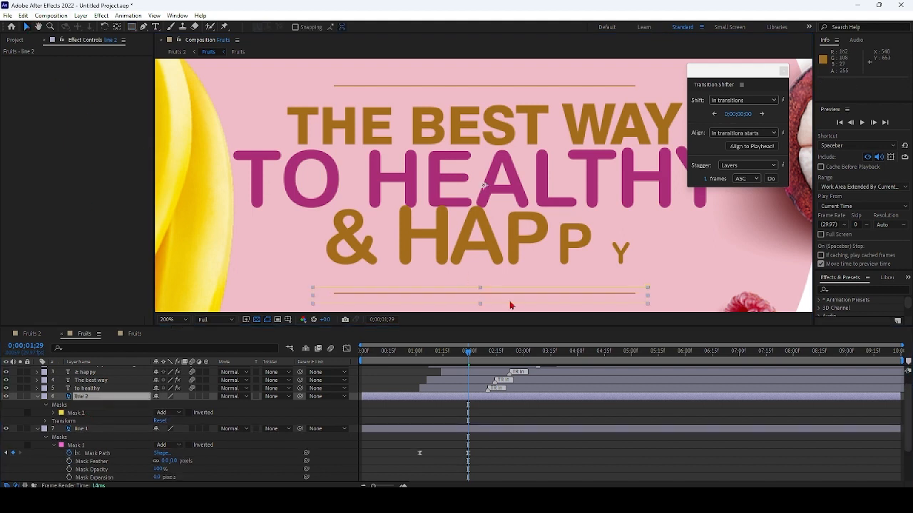
{"action": "left_click", "coordinate": [559, 305]}
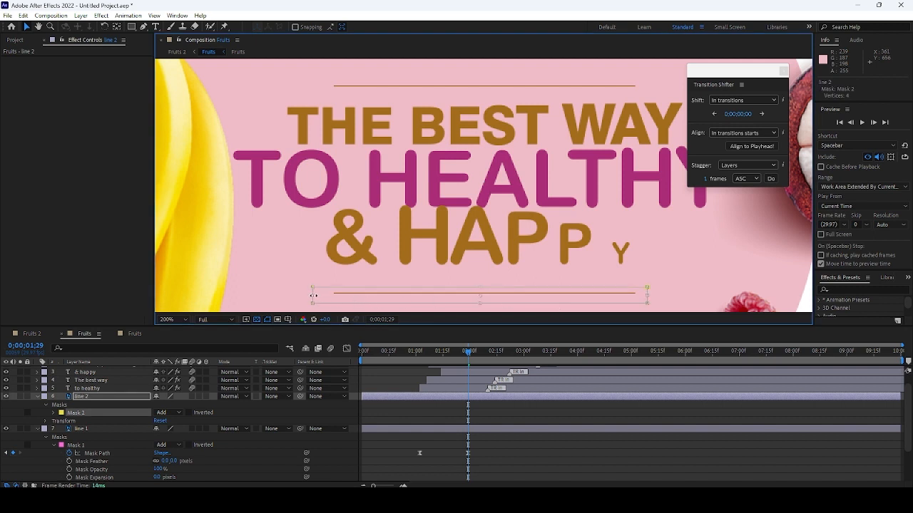
{"action": "left_click_drag", "start_coordinate": [313, 296], "coordinate": [637, 281]}
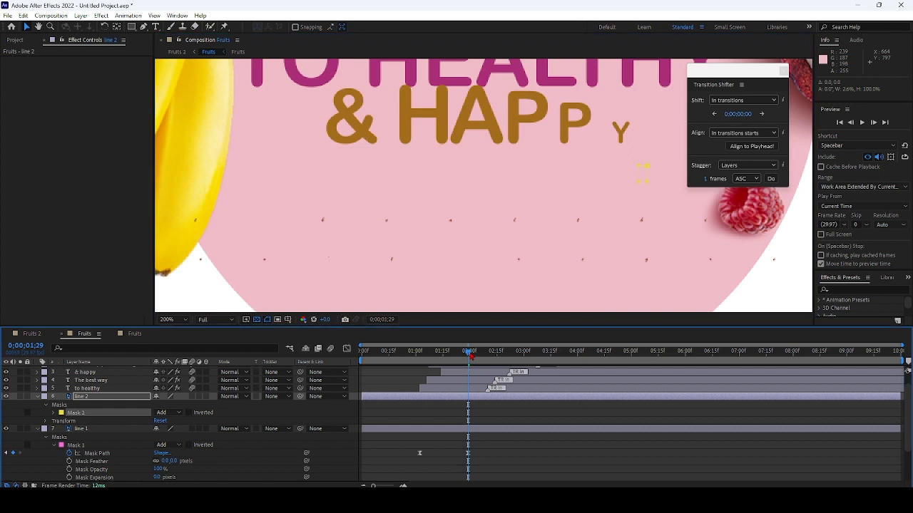
{"action": "mouse_move", "coordinate": [471, 357]}
{"action": "left_mouse_down"}
{"action": "mouse_move", "coordinate": [491, 355]}
{"action": "mouse_move", "coordinate": [460, 358]}
{"action": "left_mouse_up"}
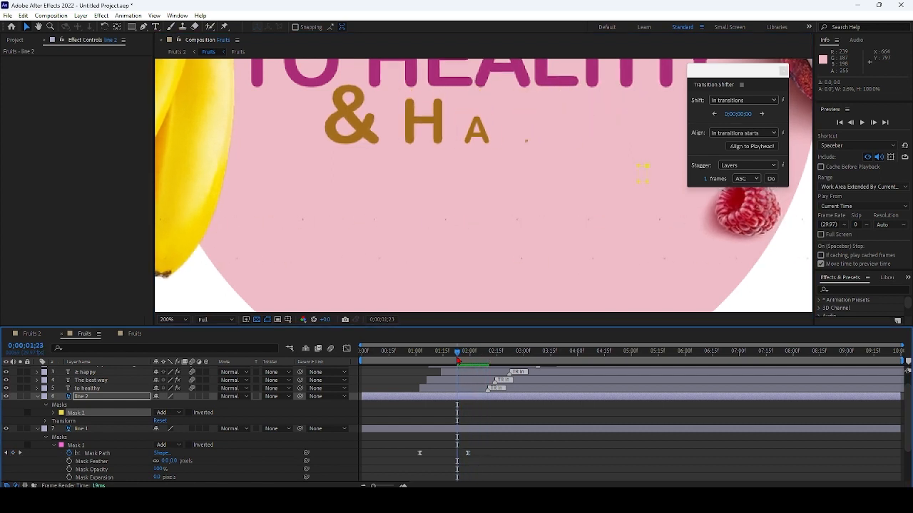
{"action": "left_click", "coordinate": [53, 413]}
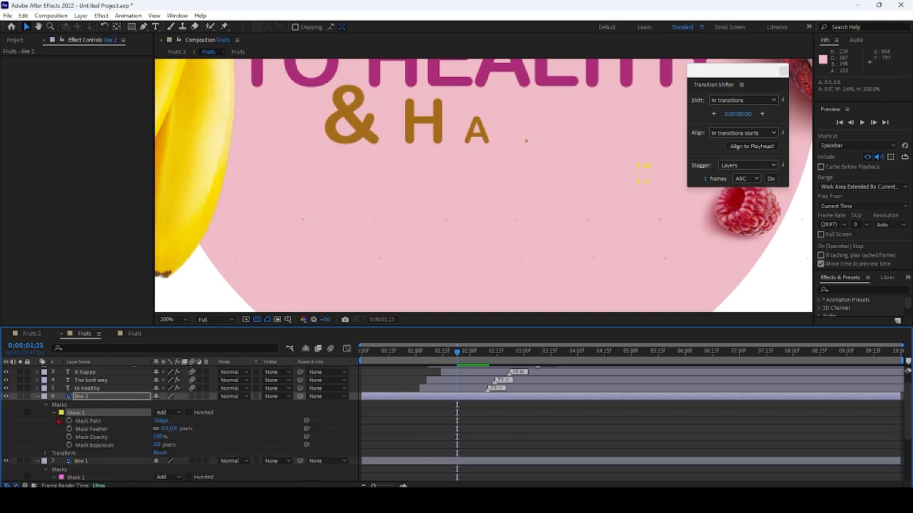
{"action": "left_click", "coordinate": [70, 422]}
Step: At 0;00;03;05, widen line 2's mask leftward to cover the whole line, and apply Easy Ease to both Mask Path keyframes
{"action": "left_click_drag", "start_coordinate": [457, 357], "coordinate": [534, 371]}
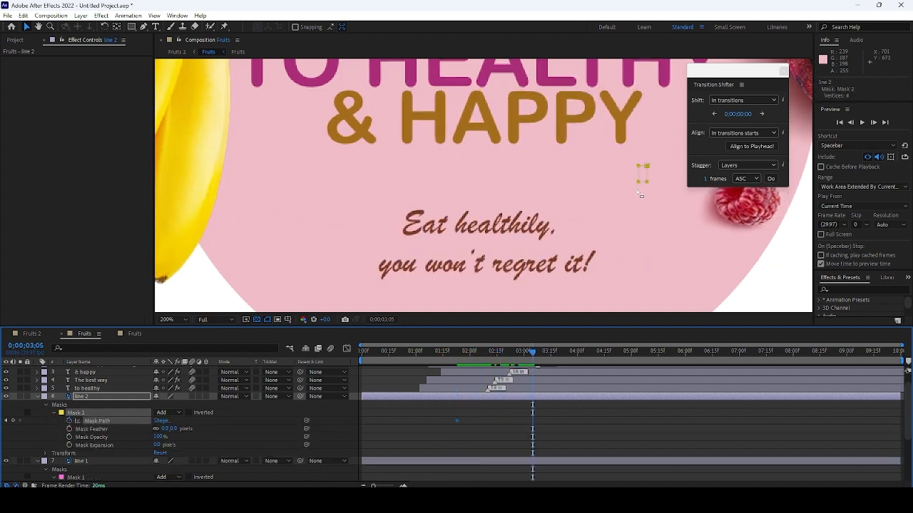
{"action": "double_click", "coordinate": [637, 174]}
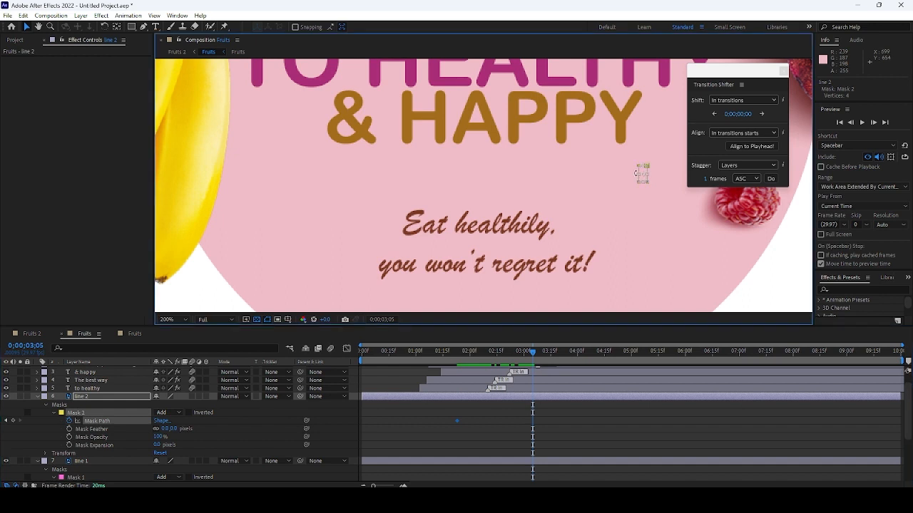
{"action": "left_click_drag", "start_coordinate": [640, 174], "coordinate": [310, 180]}
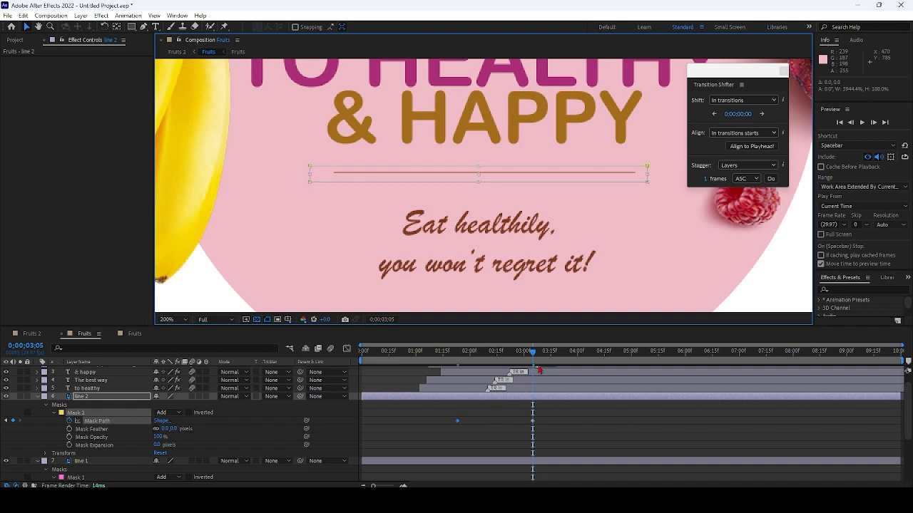
{"action": "left_click_drag", "start_coordinate": [546, 425], "coordinate": [456, 437]}
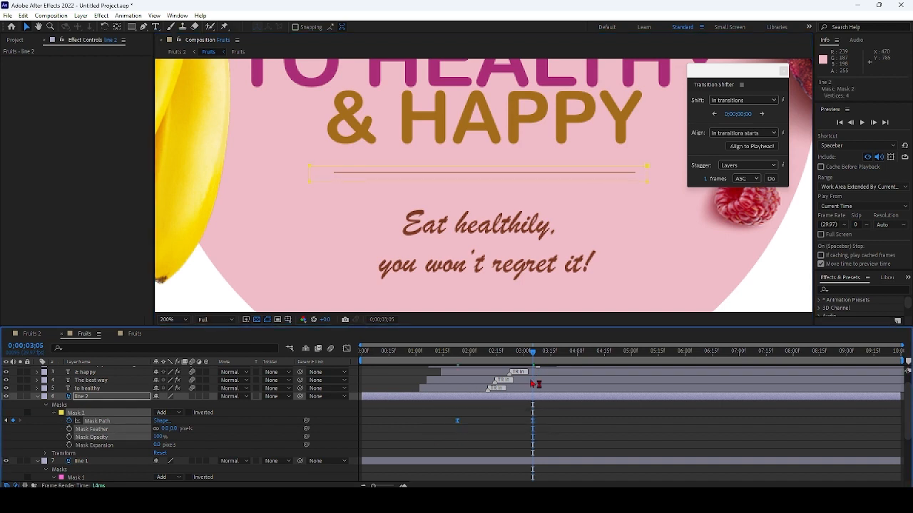
Step: Preview the line 2 reveal from 0;00;01;18, and play the whole composition from the start
{"action": "left_click_drag", "start_coordinate": [532, 361], "coordinate": [448, 356]}
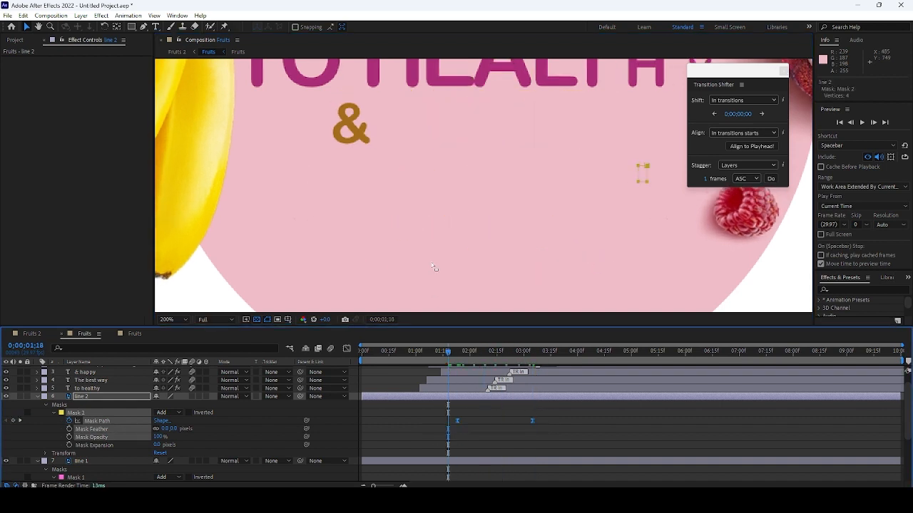
{"action": "scroll", "coordinate": [434, 263], "scroll_direction": "down", "scroll_amount": 2}
{"action": "scroll", "coordinate": [434, 263], "scroll_direction": "down", "scroll_amount": 2}
{"action": "key", "text": "space"}
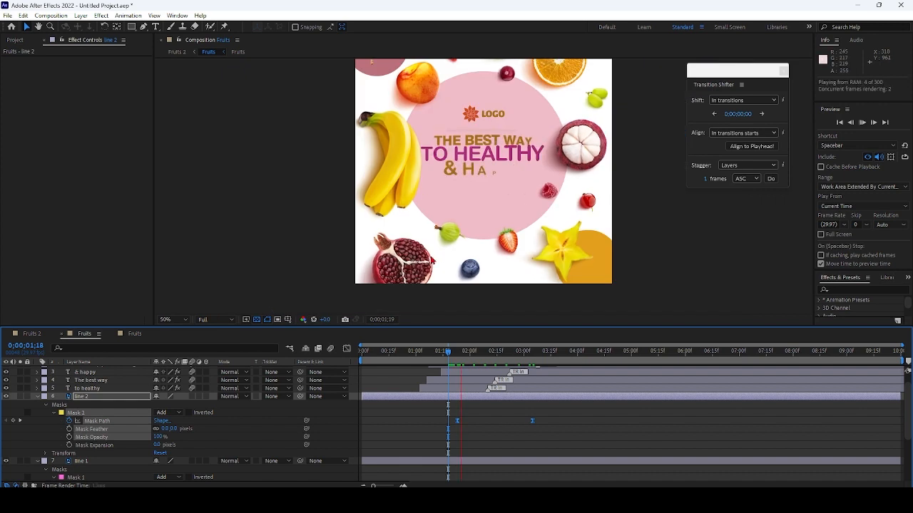
{"action": "key", "text": "space"}
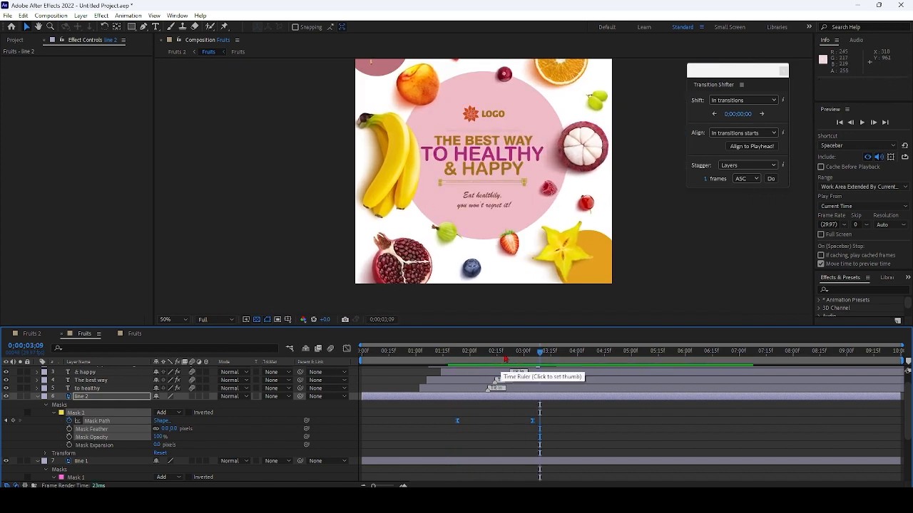
{"action": "left_click_drag", "start_coordinate": [501, 354], "coordinate": [318, 350]}
{"action": "key", "text": "space"}
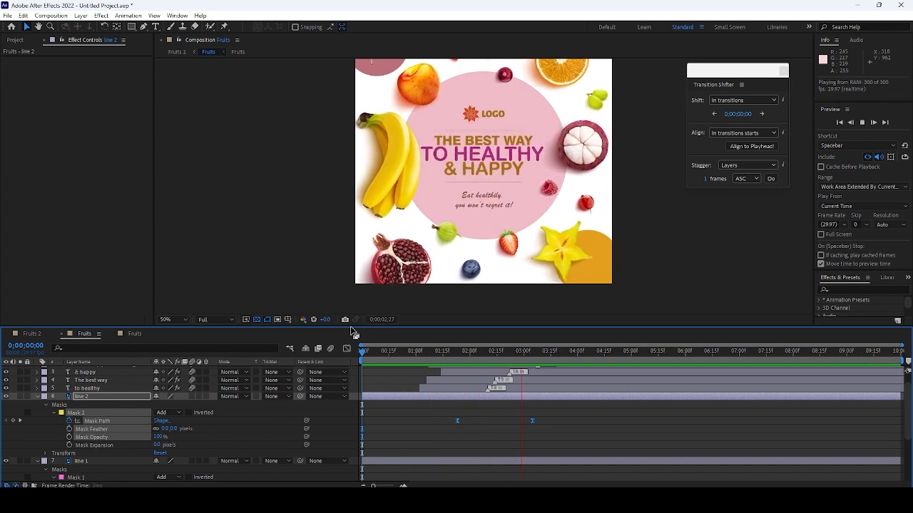
{"action": "key", "text": "space"}
Step: Examine which background circle each of the layers Ellipse 3, Ellipse 2 and Ellipse 1 contains
{"action": "scroll", "coordinate": [91, 450], "scroll_direction": "down", "scroll_amount": 5}
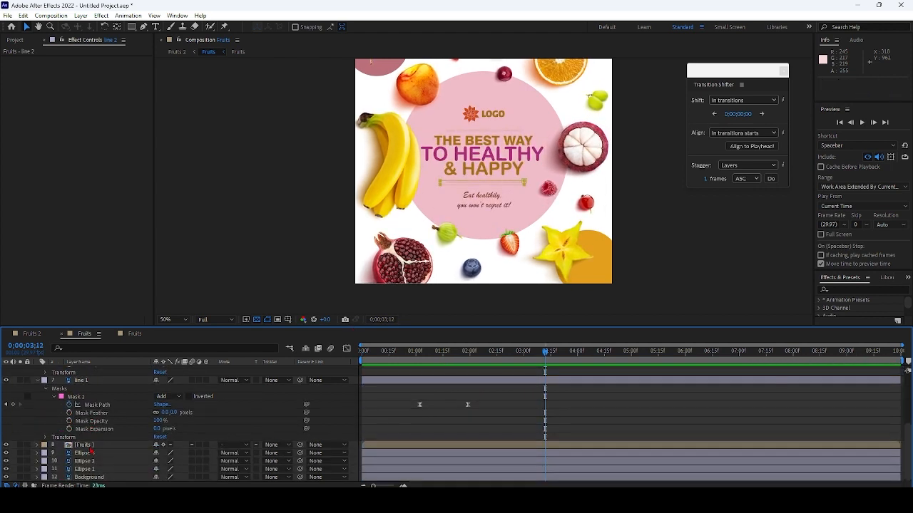
{"action": "left_click", "coordinate": [92, 453]}
{"action": "left_click", "coordinate": [95, 462], "text": "ctrl"}
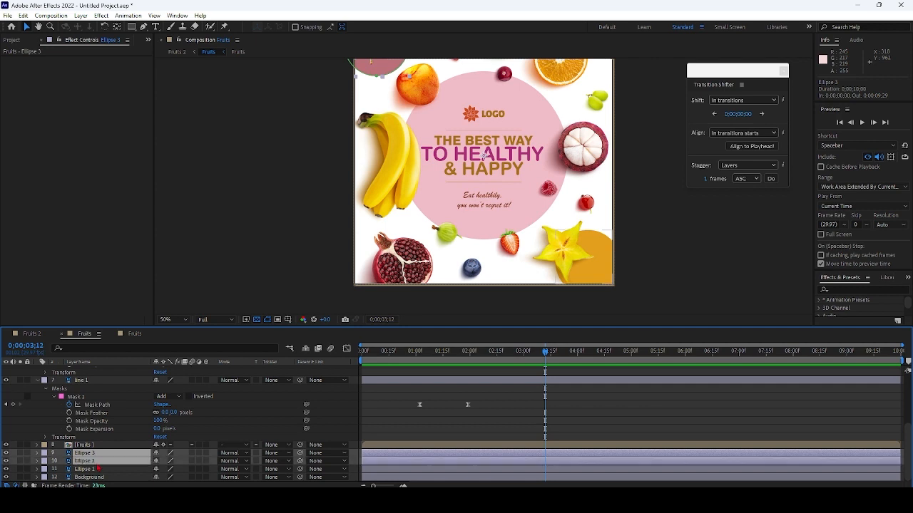
{"action": "left_click", "coordinate": [98, 470], "text": "ctrl"}
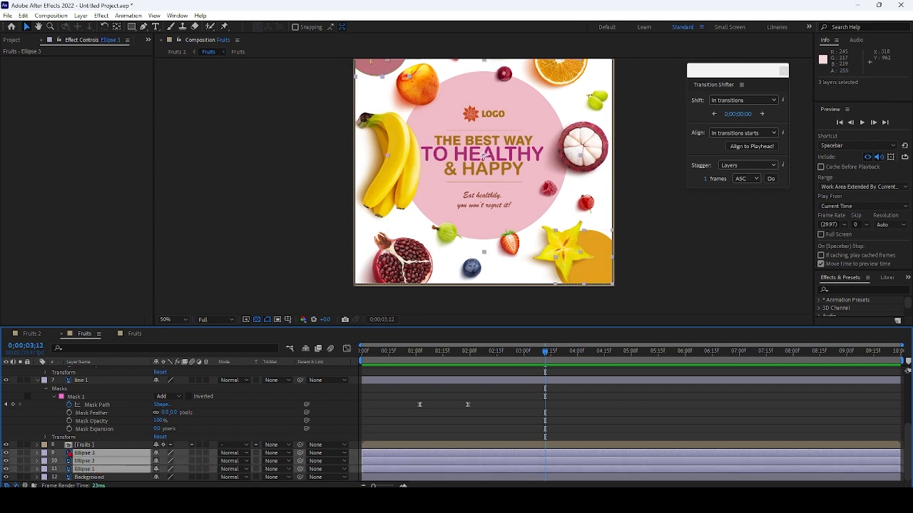
{"action": "left_click", "coordinate": [214, 439]}
{"action": "left_click", "coordinate": [116, 455]}
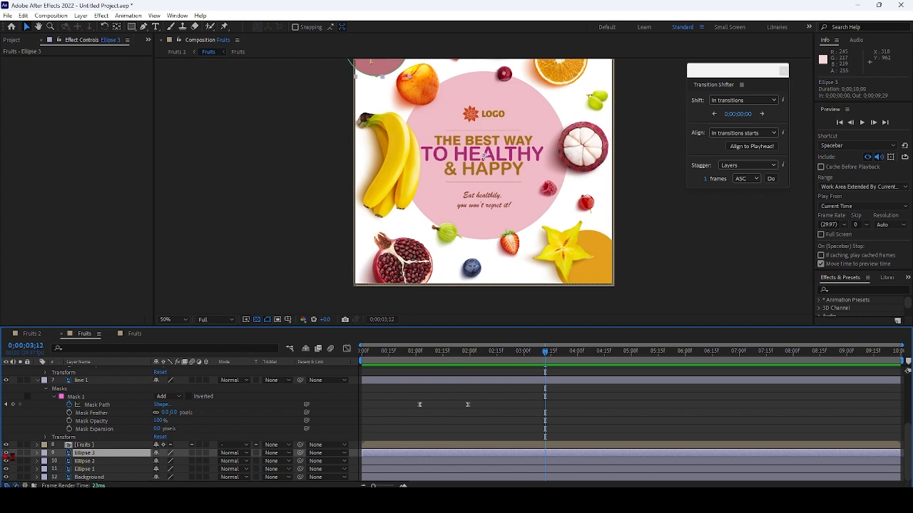
{"action": "left_click", "coordinate": [7, 453]}
{"action": "left_click", "coordinate": [6, 453]}
{"action": "scroll", "coordinate": [484, 156], "scroll_direction": "down", "scroll_amount": 2}
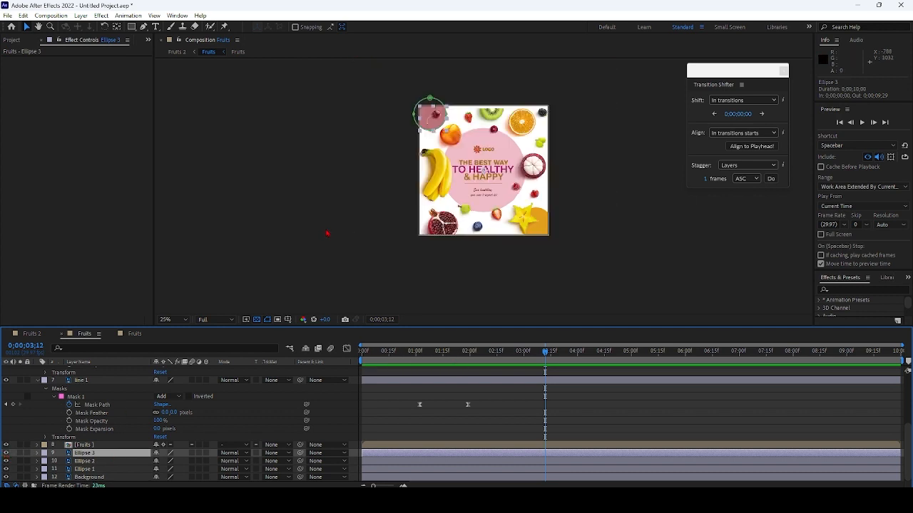
{"action": "left_click", "coordinate": [107, 461]}
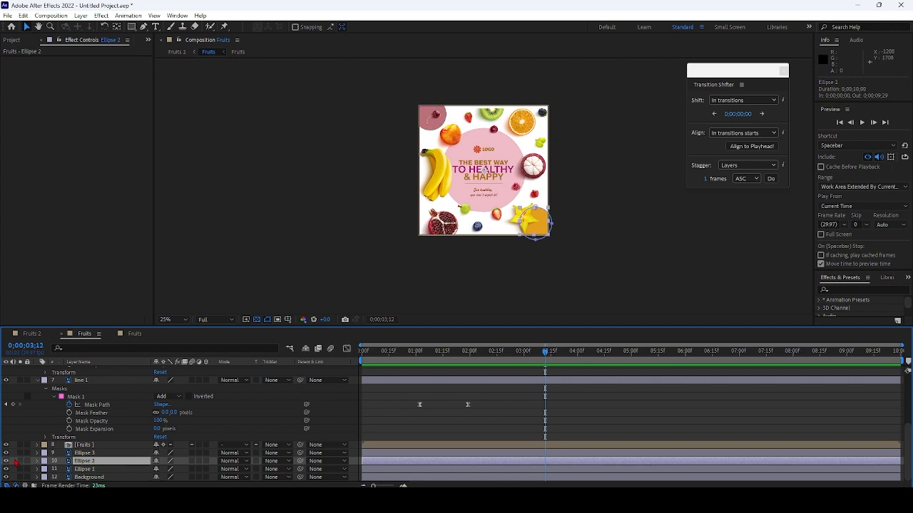
{"action": "left_click", "coordinate": [85, 469]}
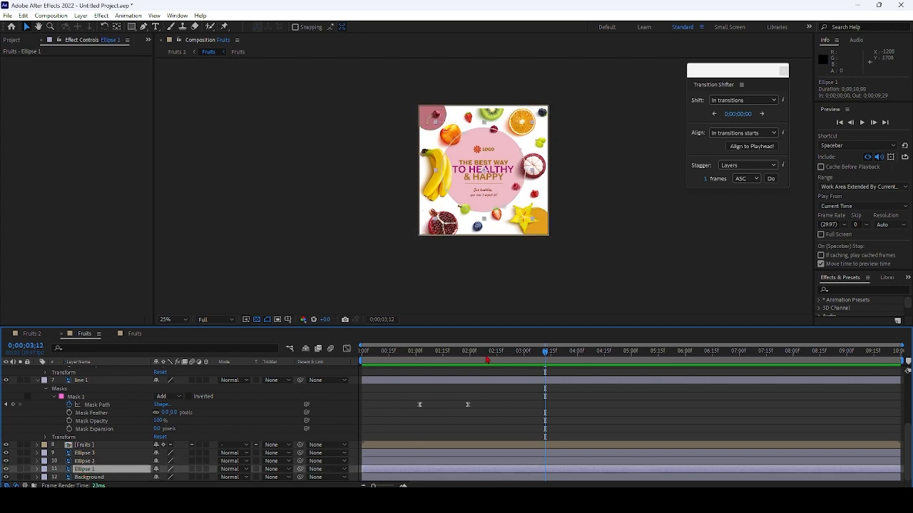
Step: Add the expression wiggle(1,8) to the Position of the Ellipse 1 layer and preview the motion from the start
{"action": "key", "text": "Home"}
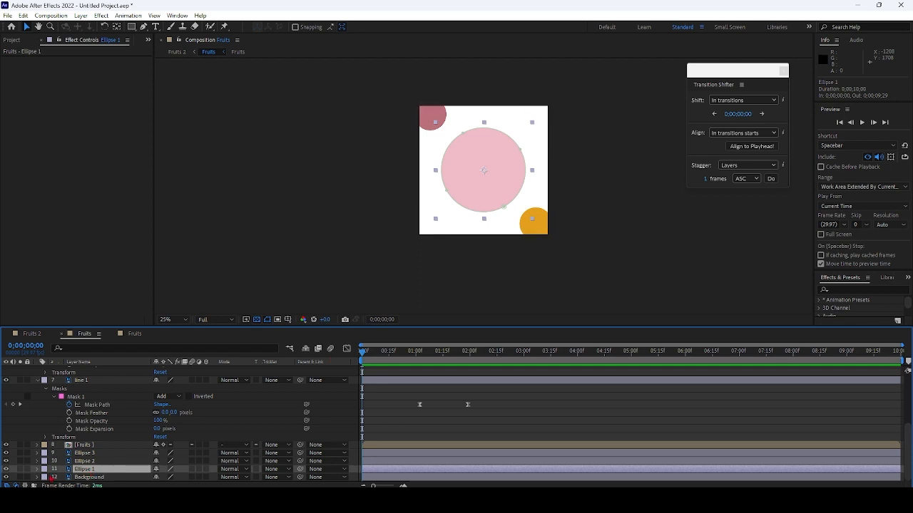
{"action": "left_click", "coordinate": [37, 469]}
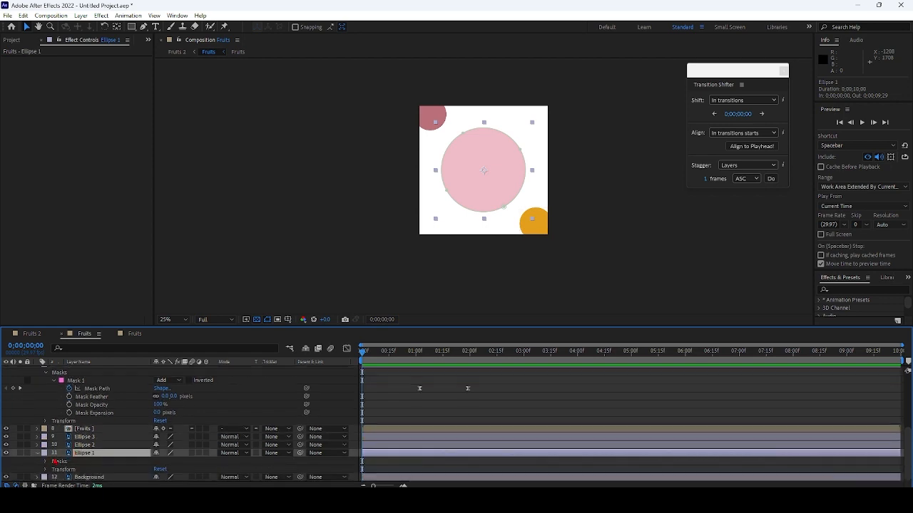
{"action": "left_click", "coordinate": [45, 469]}
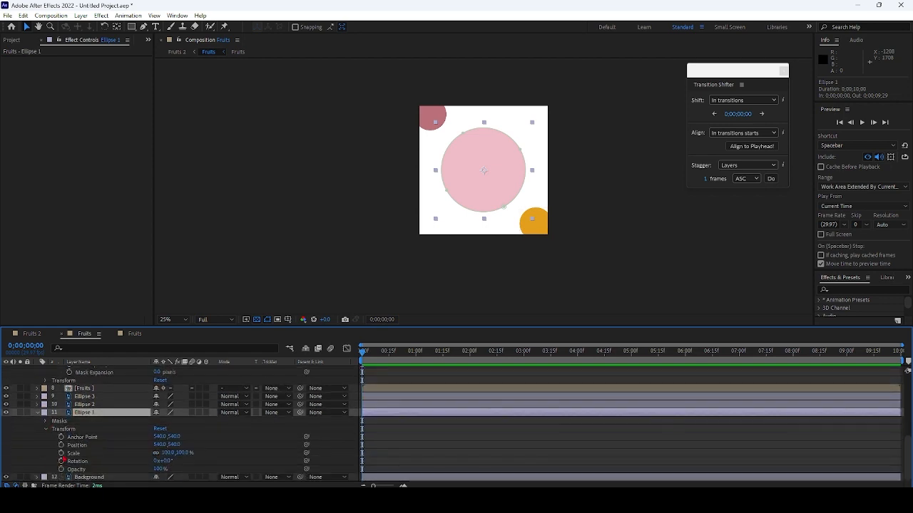
{"action": "left_click", "coordinate": [62, 447], "text": "alt"}
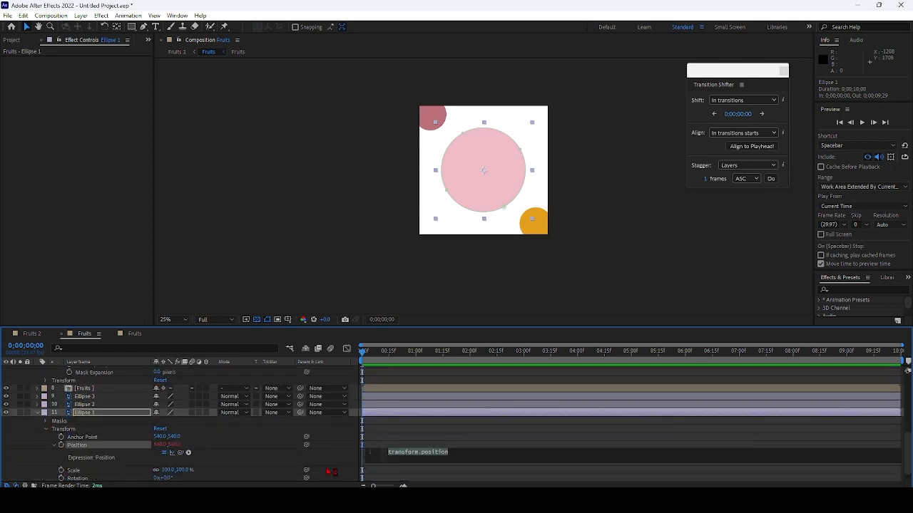
{"action": "type", "text": "wr"}
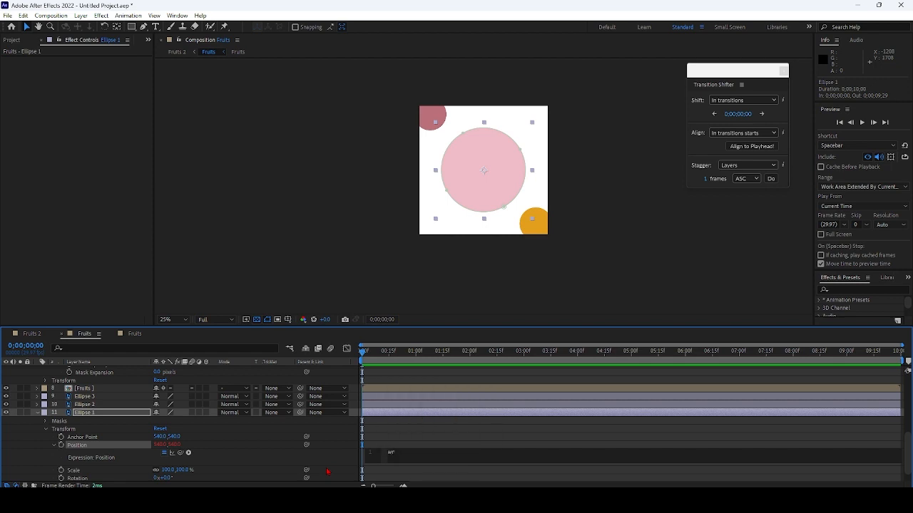
{"action": "key", "text": "BackSpace"}
{"action": "type", "text": "i"}
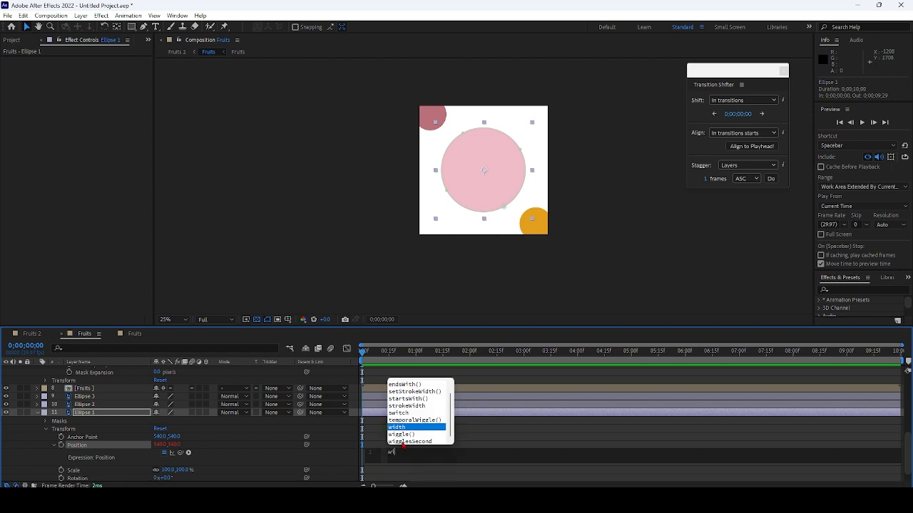
{"action": "left_click", "coordinate": [403, 437]}
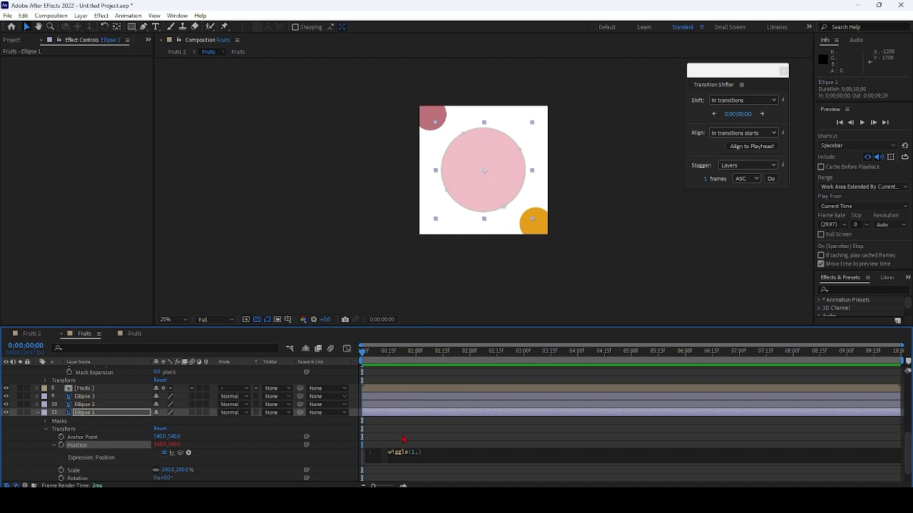
{"action": "type", "text": "1,8"}
{"action": "key", "text": "Return"}
{"action": "key", "text": "BackSpace"}
{"action": "left_click", "coordinate": [403, 439]}
{"action": "key", "text": "space"}
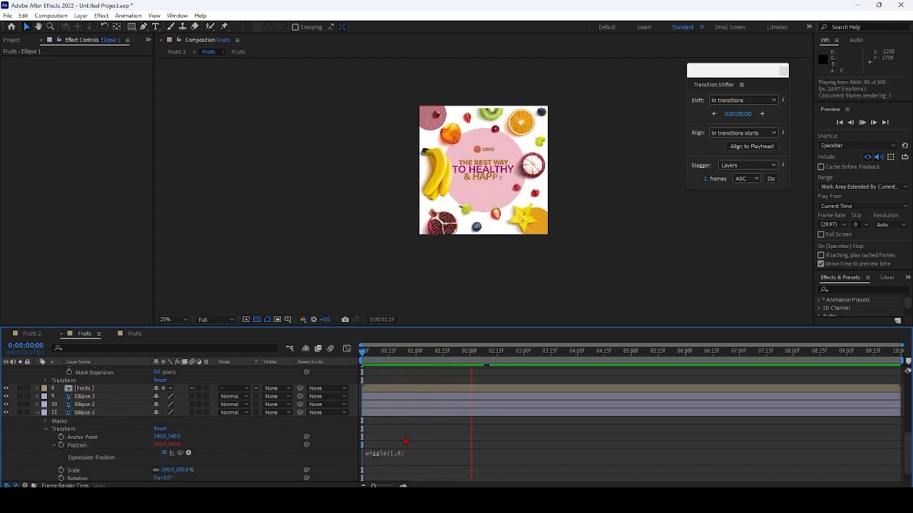
Step: Copy only the Position expression from Ellipse 1 and paste it onto the Ellipse 2 and Ellipse 3 layers
{"action": "right_click", "coordinate": [95, 412]}
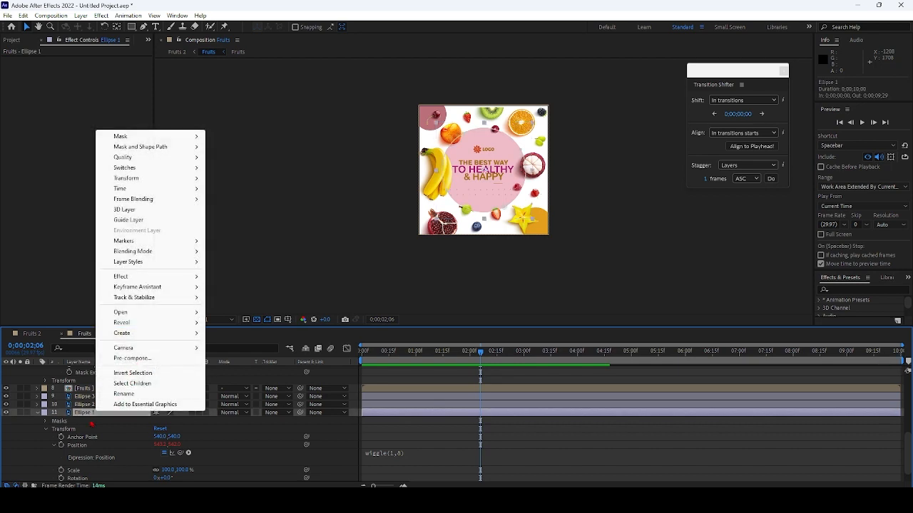
{"action": "left_click", "coordinate": [89, 459]}
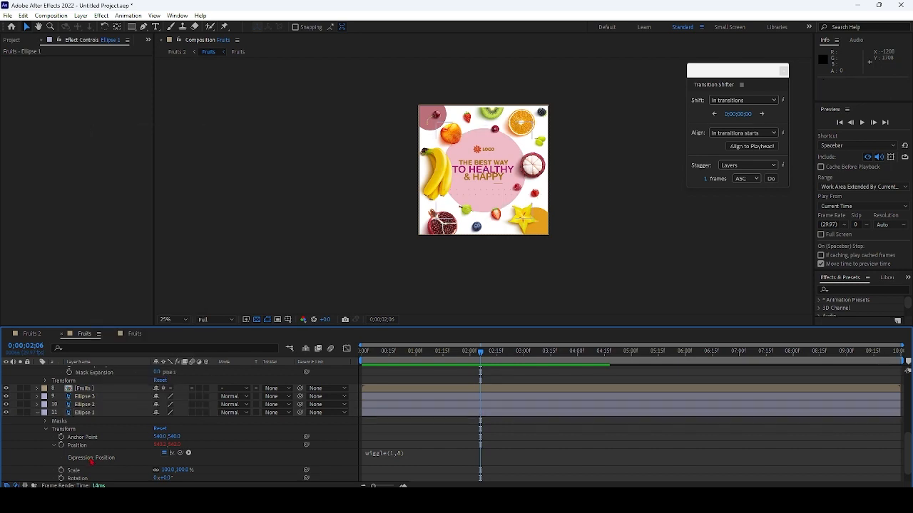
{"action": "right_click", "coordinate": [90, 447]}
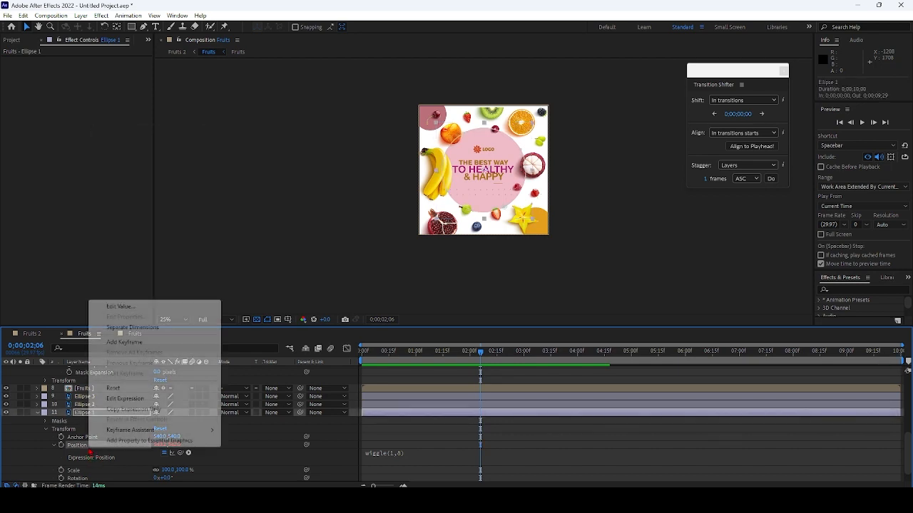
{"action": "left_click", "coordinate": [116, 412]}
{"action": "left_click", "coordinate": [107, 404]}
{"action": "left_click", "coordinate": [104, 398], "text": "ctrl"}
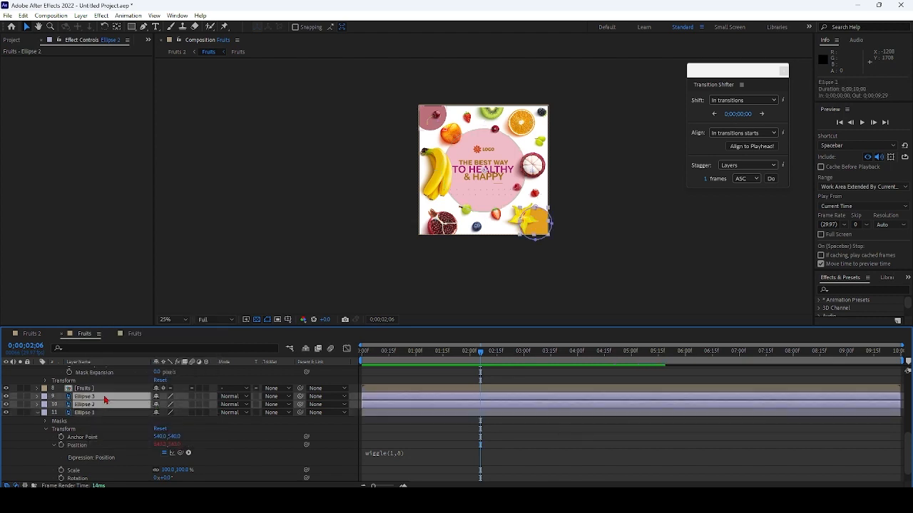
{"action": "key", "text": "ctrl+v"}
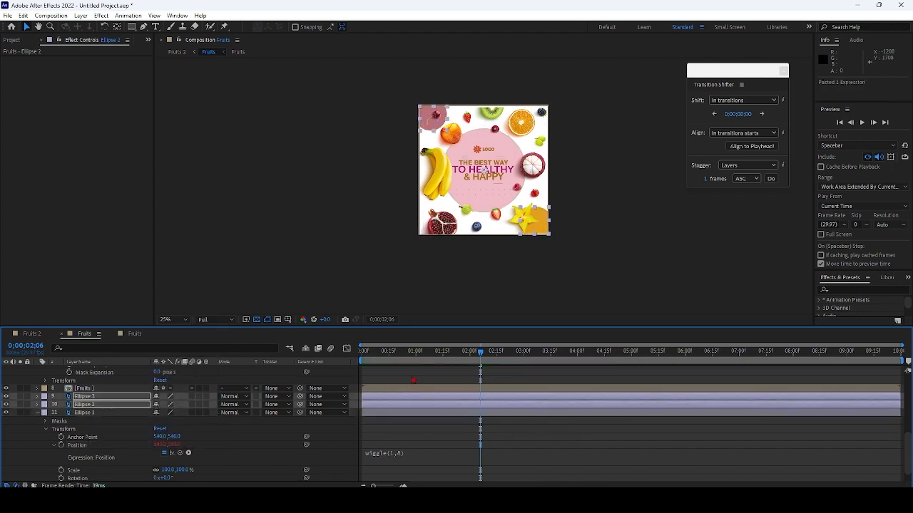
Step: Play the composition from the start in a maximized, fitted view, and close the floating Transition Shifter window
{"action": "left_click_drag", "start_coordinate": [481, 360], "coordinate": [357, 353]}
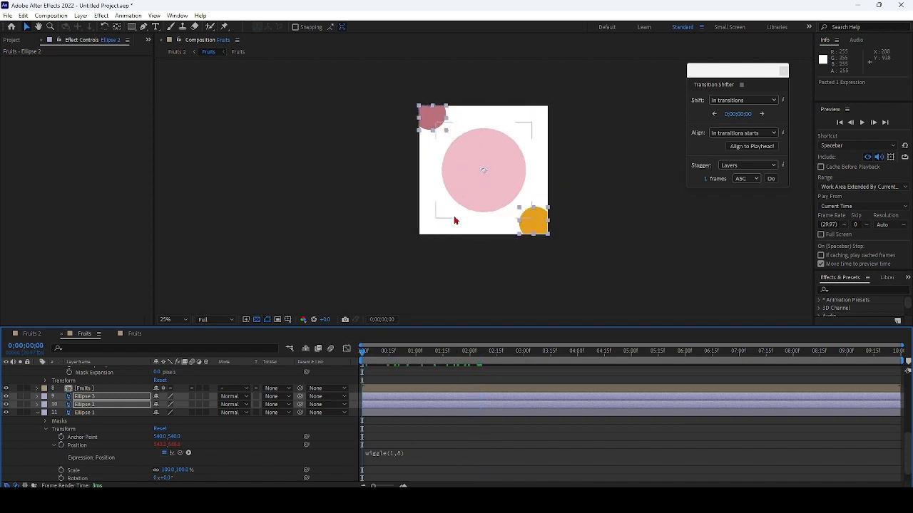
{"action": "key", "text": "grave"}
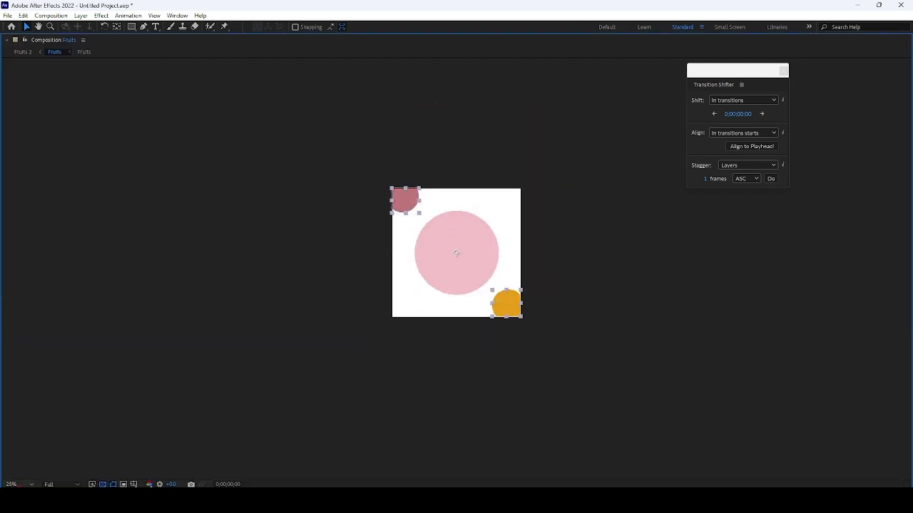
{"action": "left_click", "coordinate": [21, 485]}
{"action": "left_click", "coordinate": [32, 319]}
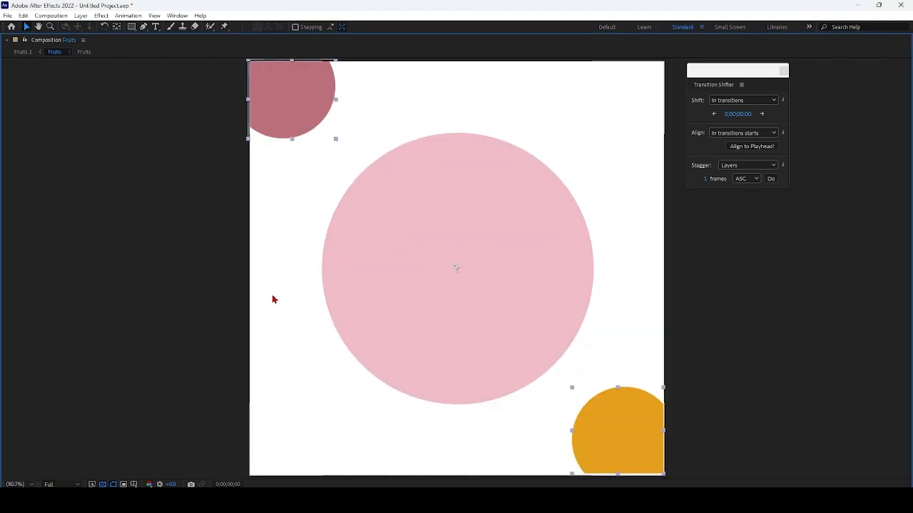
{"action": "key", "text": "space"}
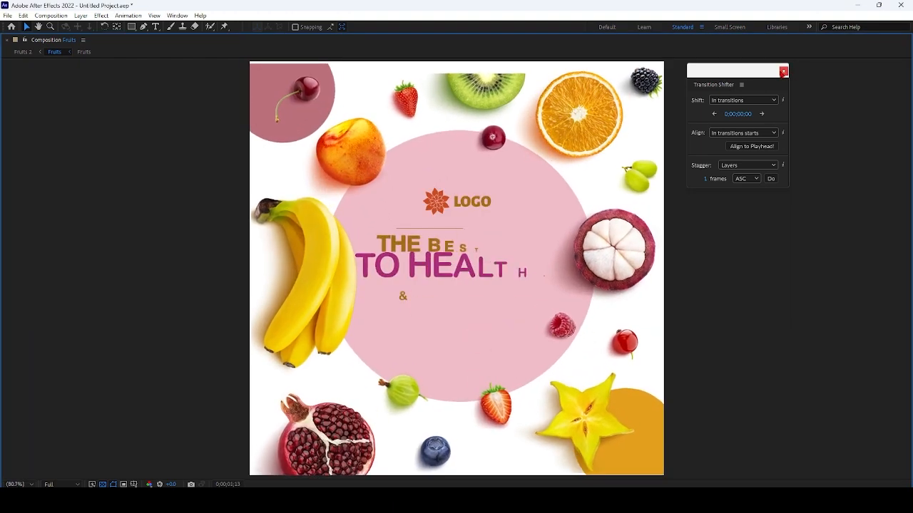
{"action": "left_click", "coordinate": [783, 70]}
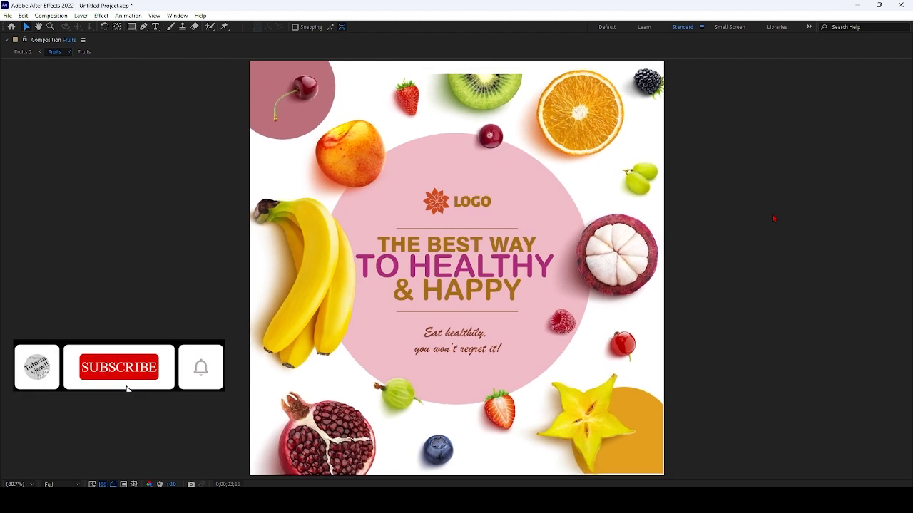